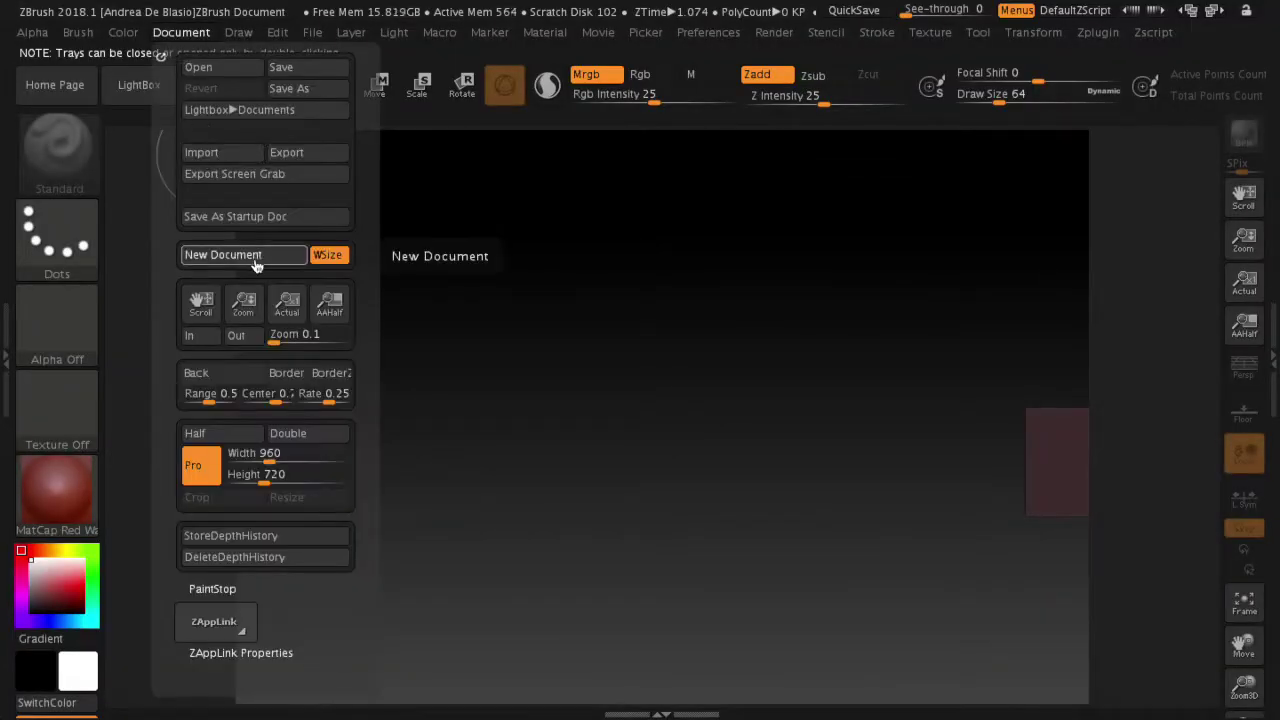
Step: Start a new document without saving and draw a Cube3D on the canvas
left_click(256, 264)
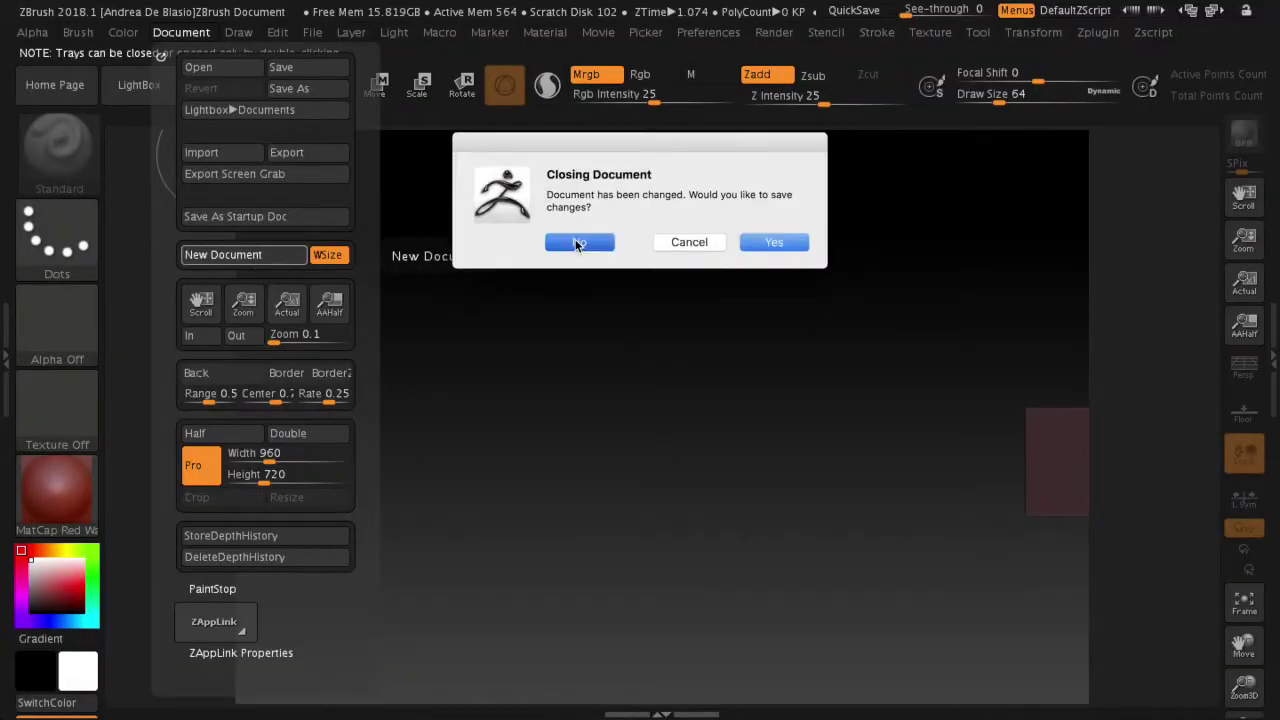
left_click(580, 241)
double_click(1273, 350)
left_click(1124, 214)
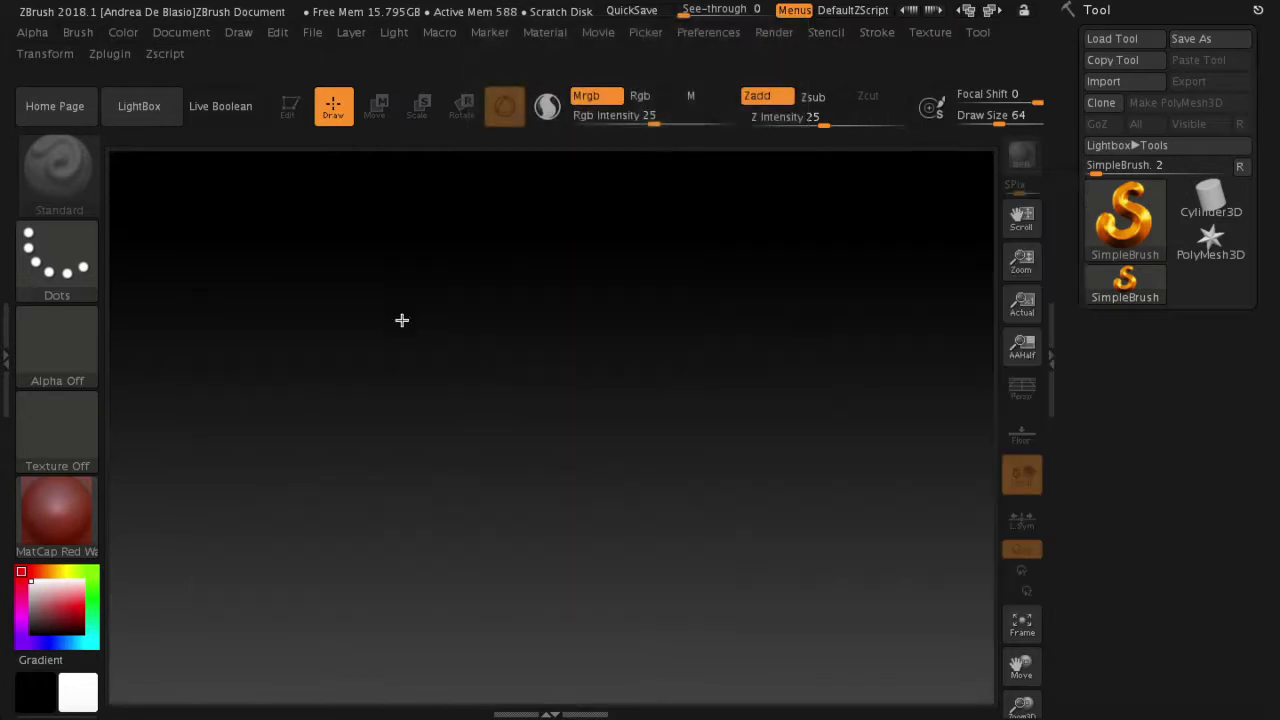
left_click_drag(457, 407, 474, 543)
Step: Stretch the cube into a tall narrow box and convert it to PolyMesh3D
key("t")
left_click_drag(629, 380, 634, 417, "shift")
key("w")
mouse_move(474, 372)
left_mouse_down()
mouse_move(480, 257)
mouse_move(691, 471)
mouse_move(726, 466)
mouse_move(627, 369)
left_mouse_up()
left_click_drag(505, 387, 497, 363)
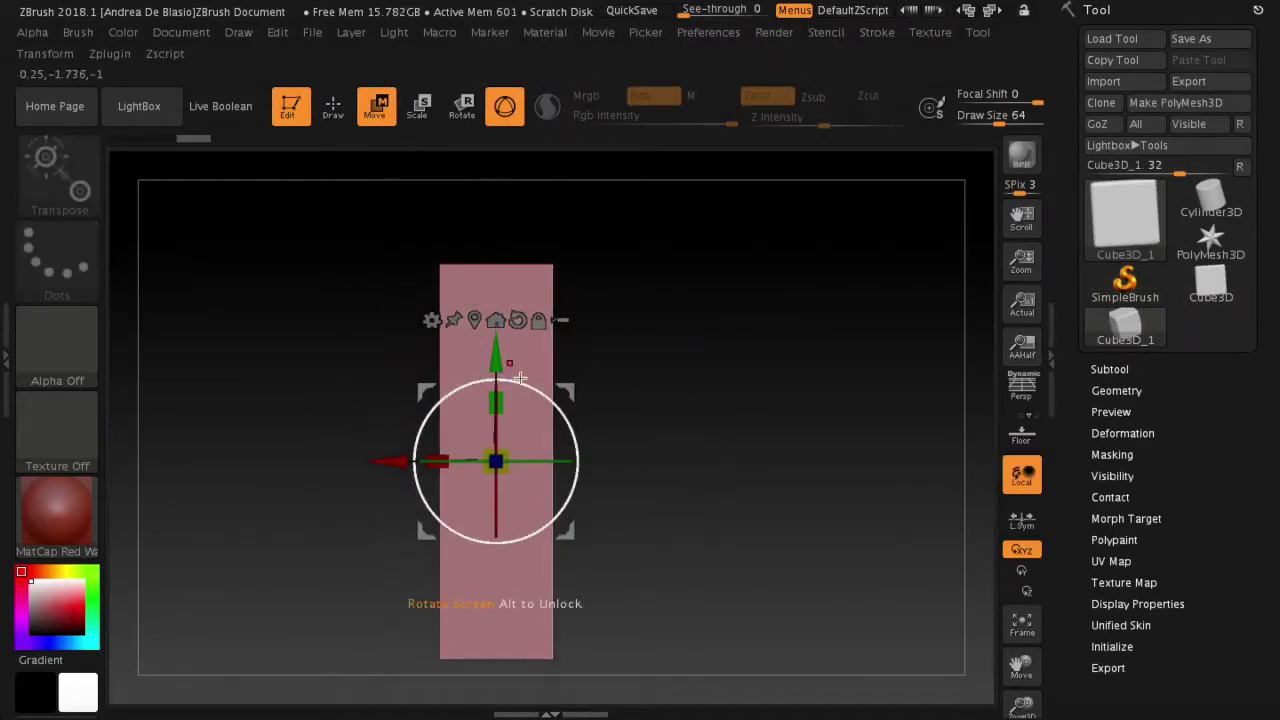
left_click_drag(708, 429, 752, 409, "alt")
left_click(1180, 103)
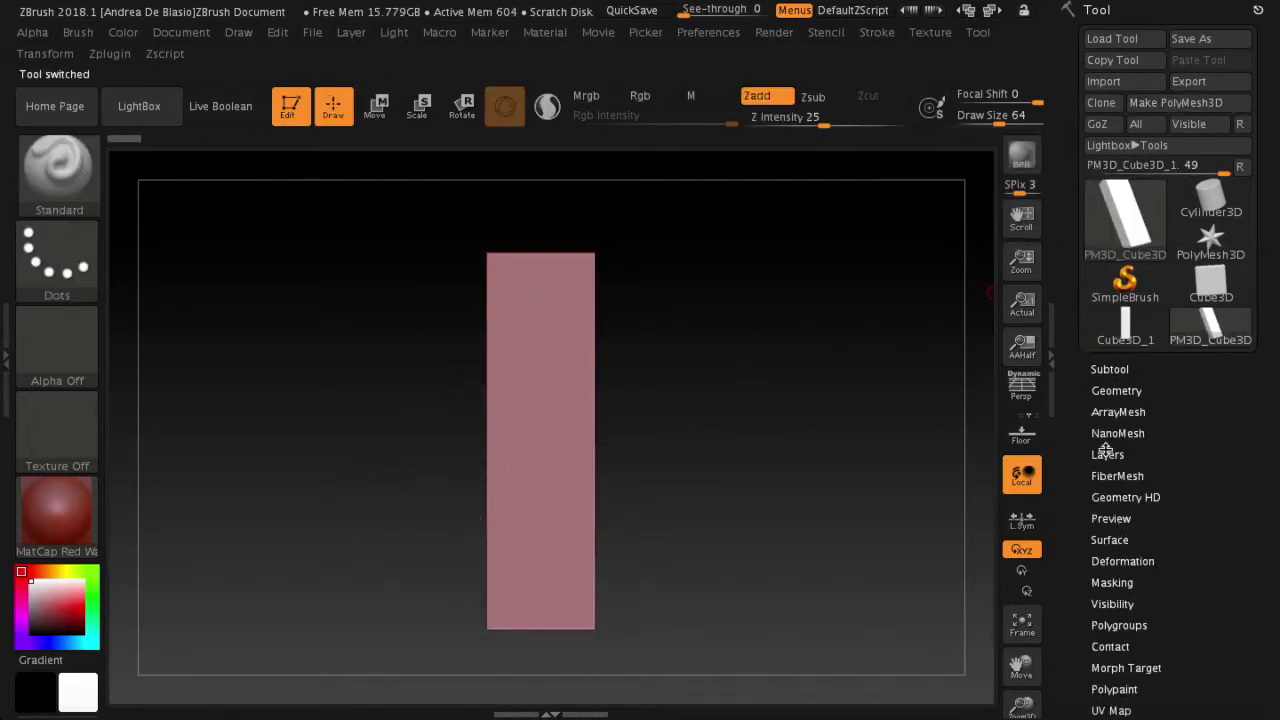
Step: Subdivide the box once with Geometry > Divide
left_click(1110, 390)
left_click(1100, 543)
scroll(1072, 372, "down", 3)
Step: Try hourglass-pinch and deflate deformations on the box, undoing each to keep it straight
left_click(1112, 431)
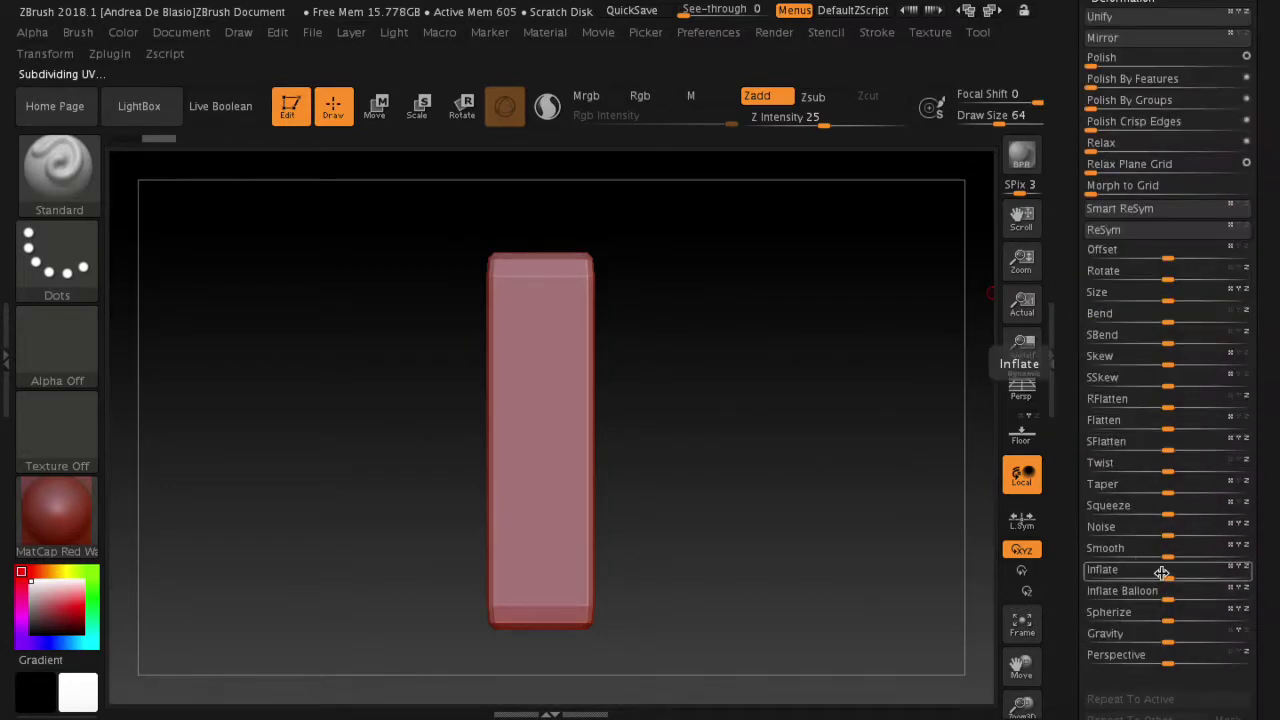
left_click_drag(1174, 614, 1145, 614)
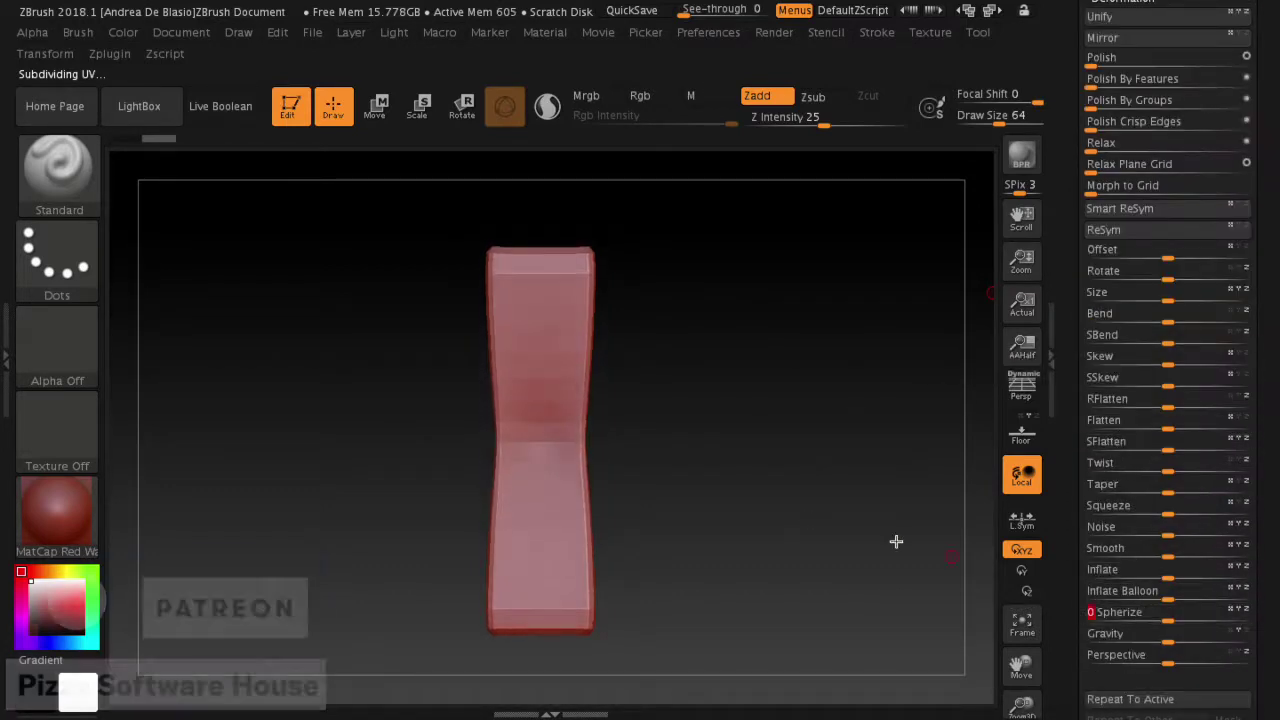
key("ctrl+z")
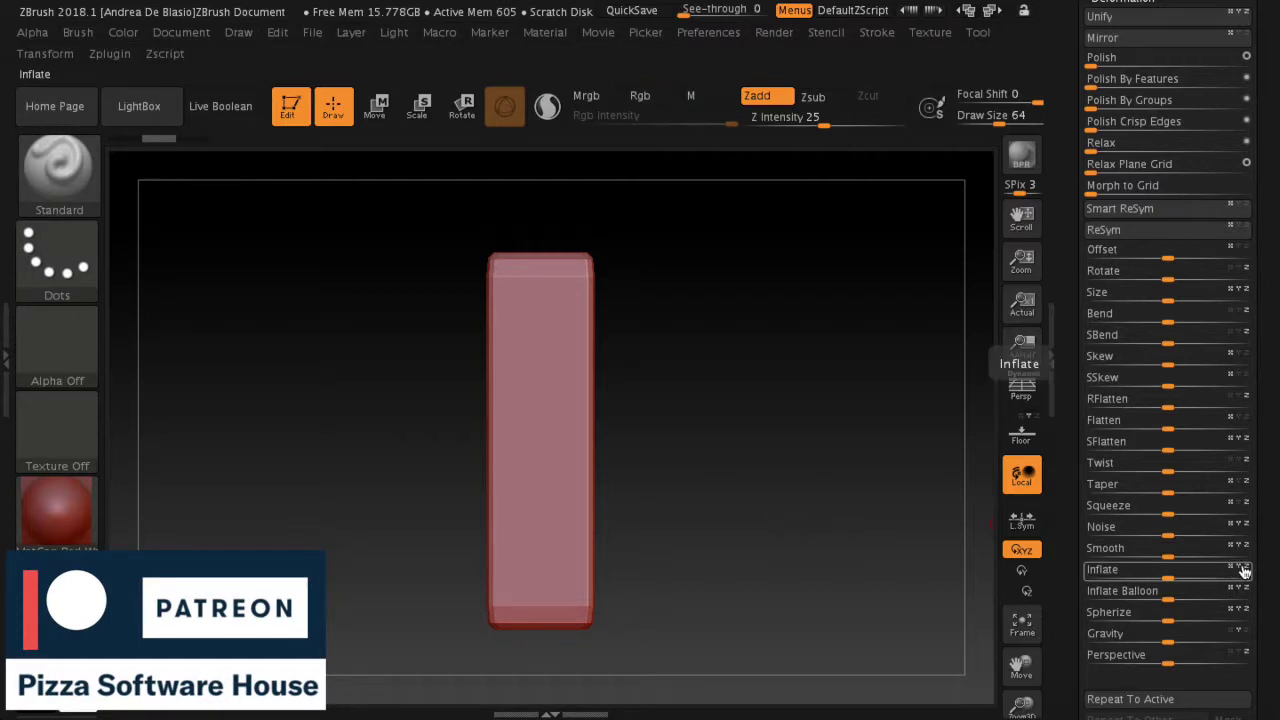
left_click_drag(1165, 569, 1082, 563)
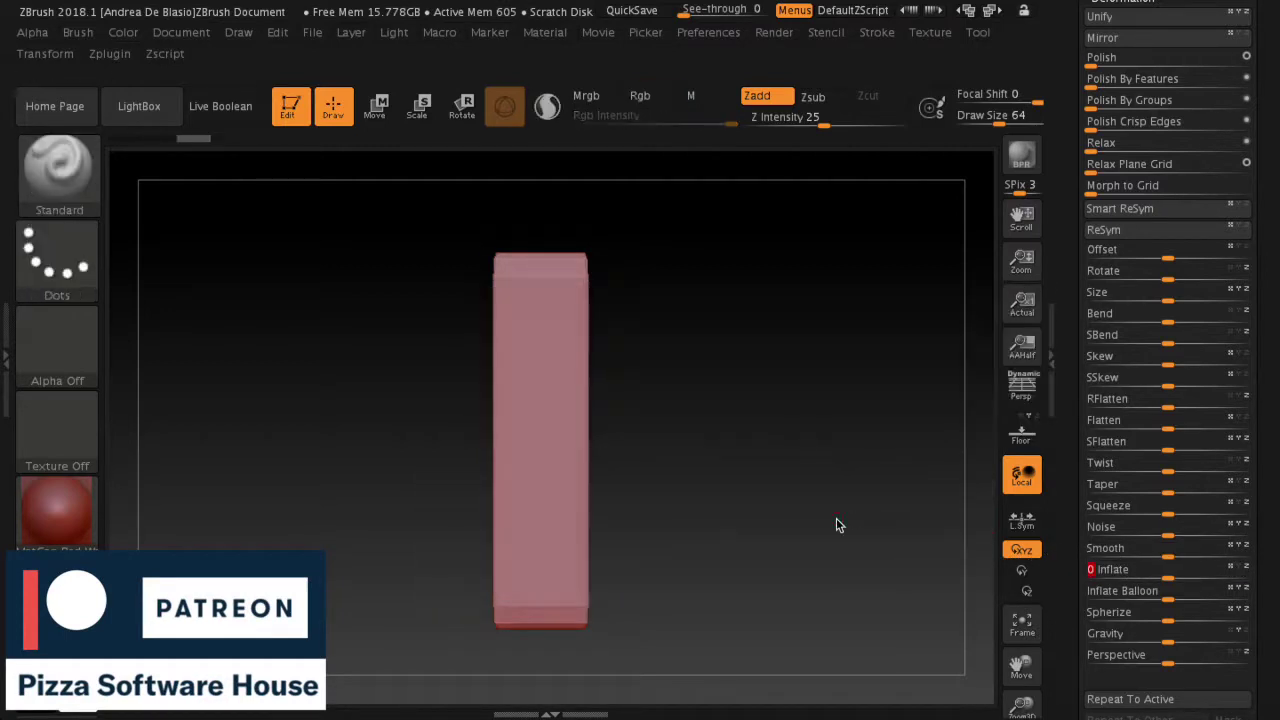
key("ctrl+z")
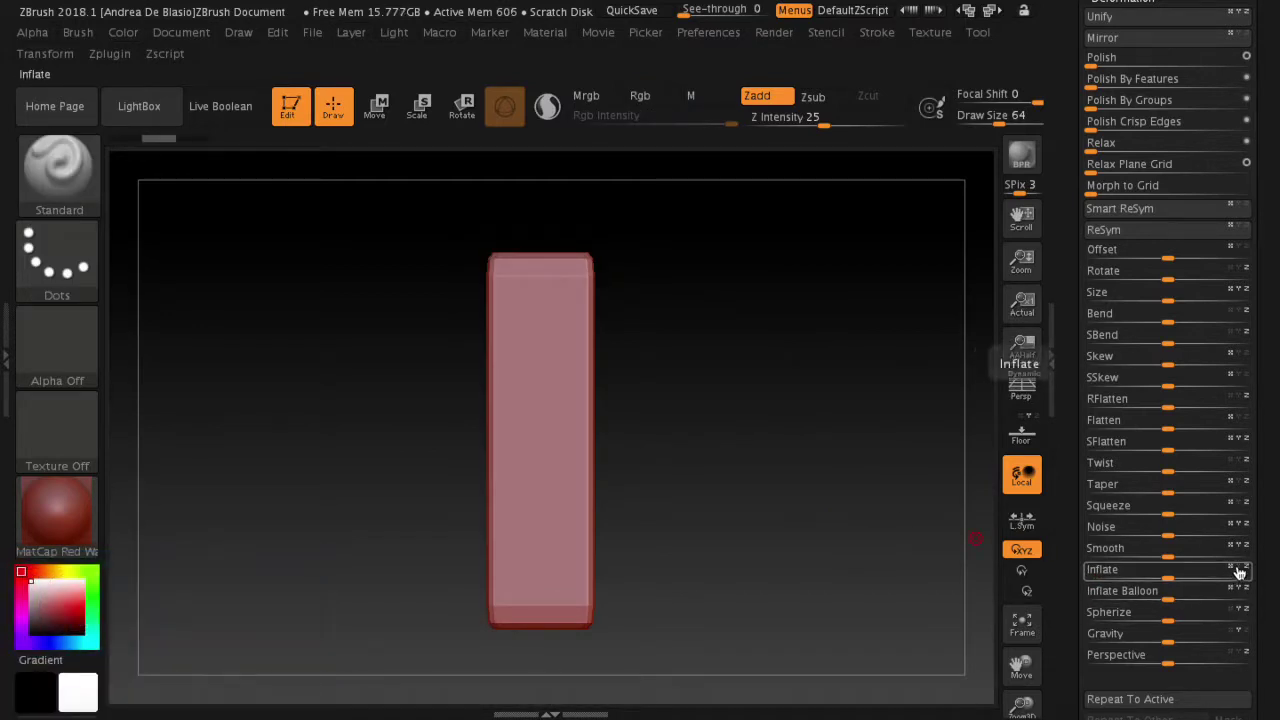
left_click(1175, 615)
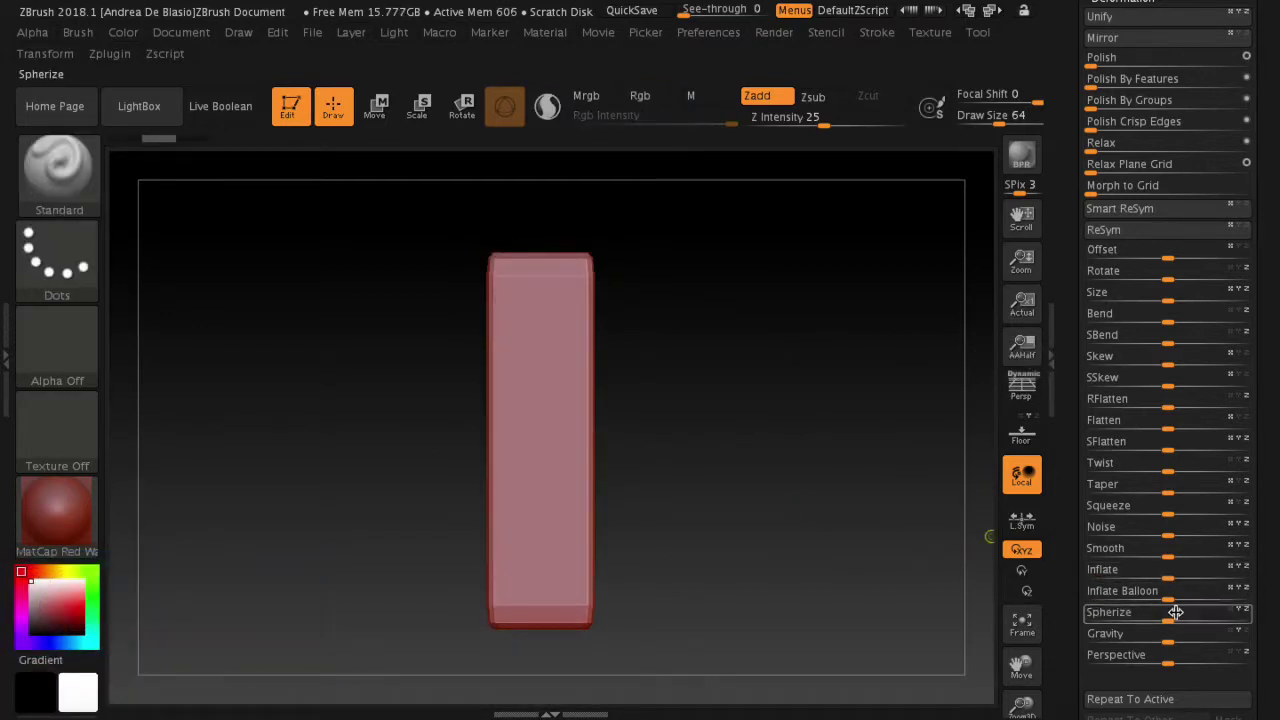
left_click(1218, 611)
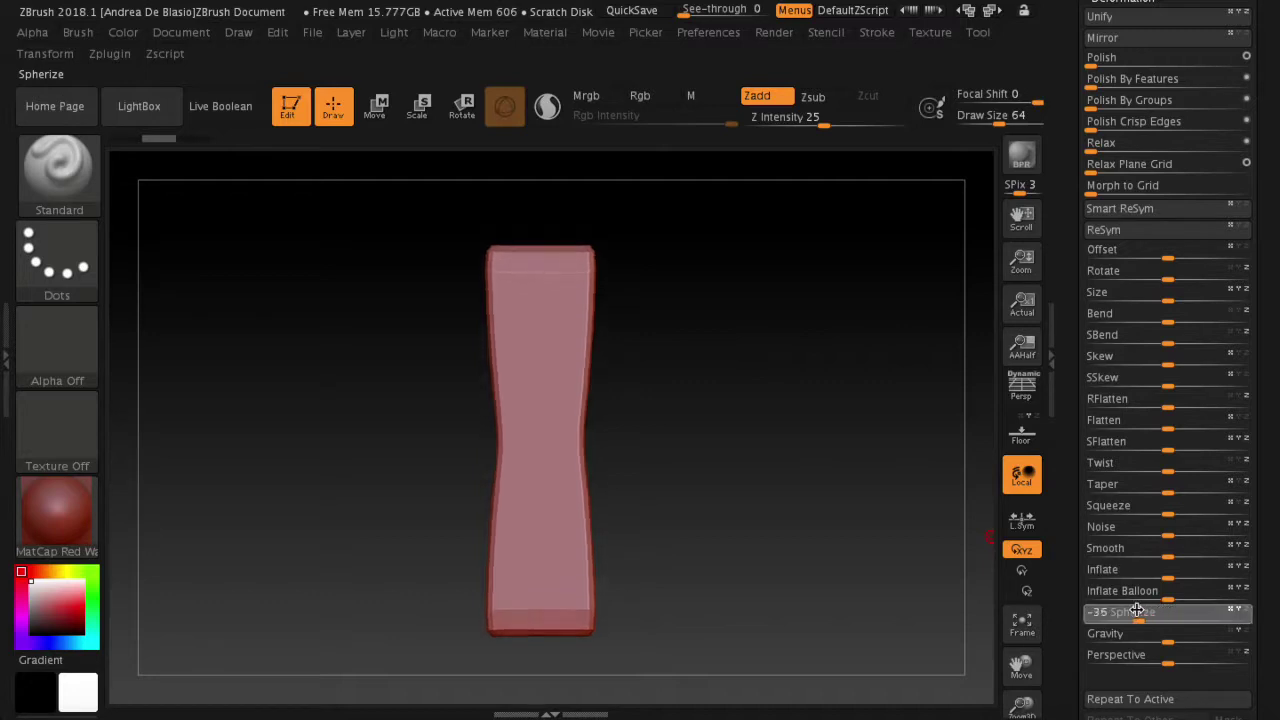
key("ctrl+z")
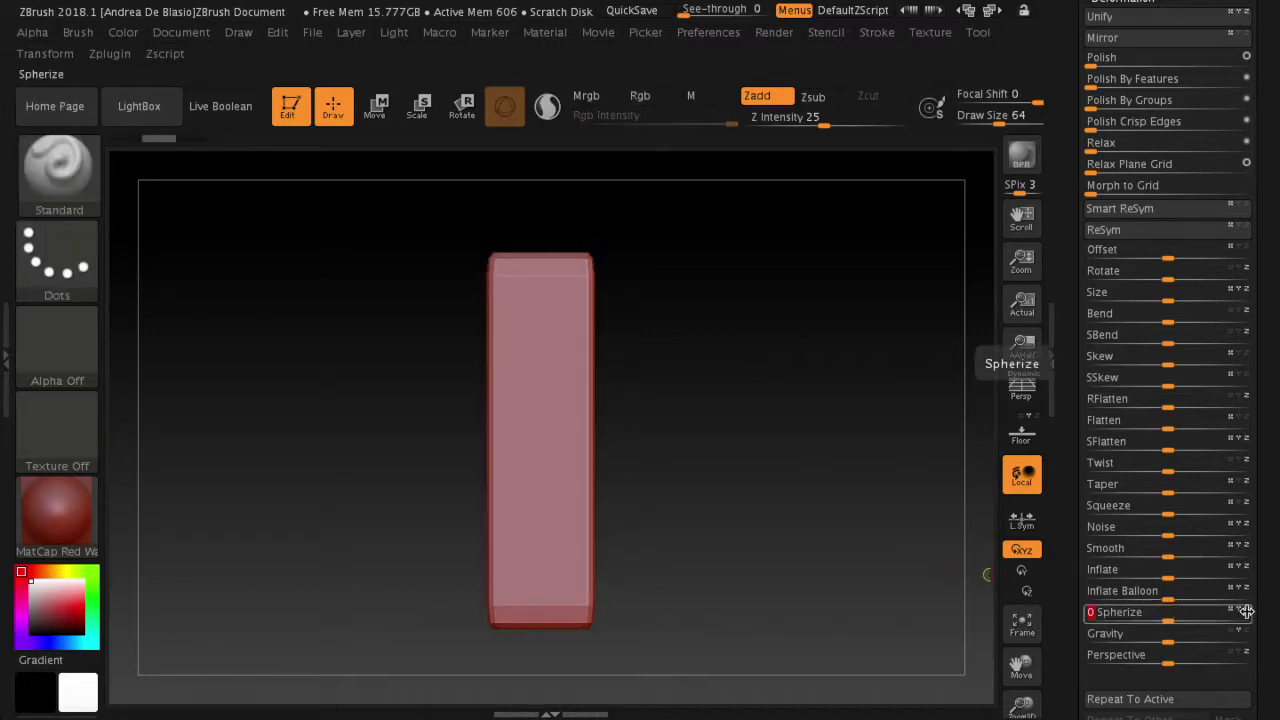
mouse_move(1240, 612)
left_mouse_down()
mouse_move(1125, 610)
mouse_move(1168, 611)
left_mouse_up()
left_click_drag(790, 500, 821, 390)
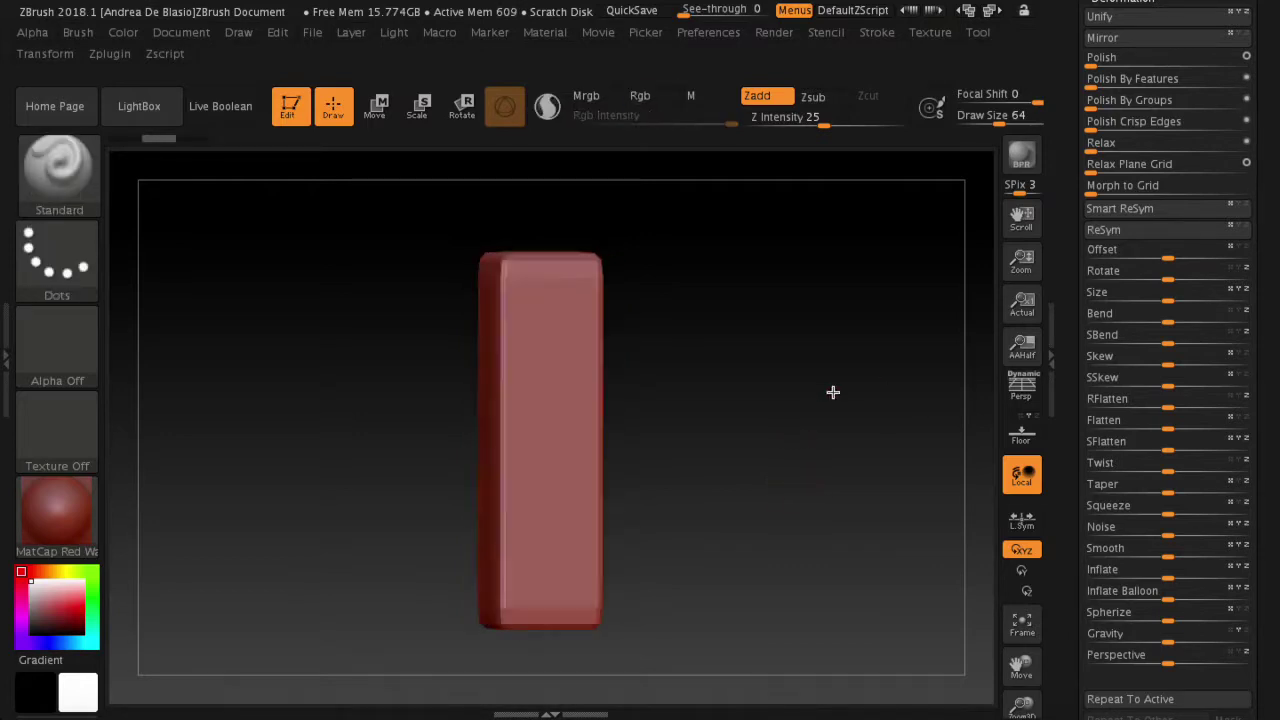
Step: Test and undo Bend, Skew and taper deformations, then set Twist to about 29
left_click_drag(1168, 313, 1182, 307)
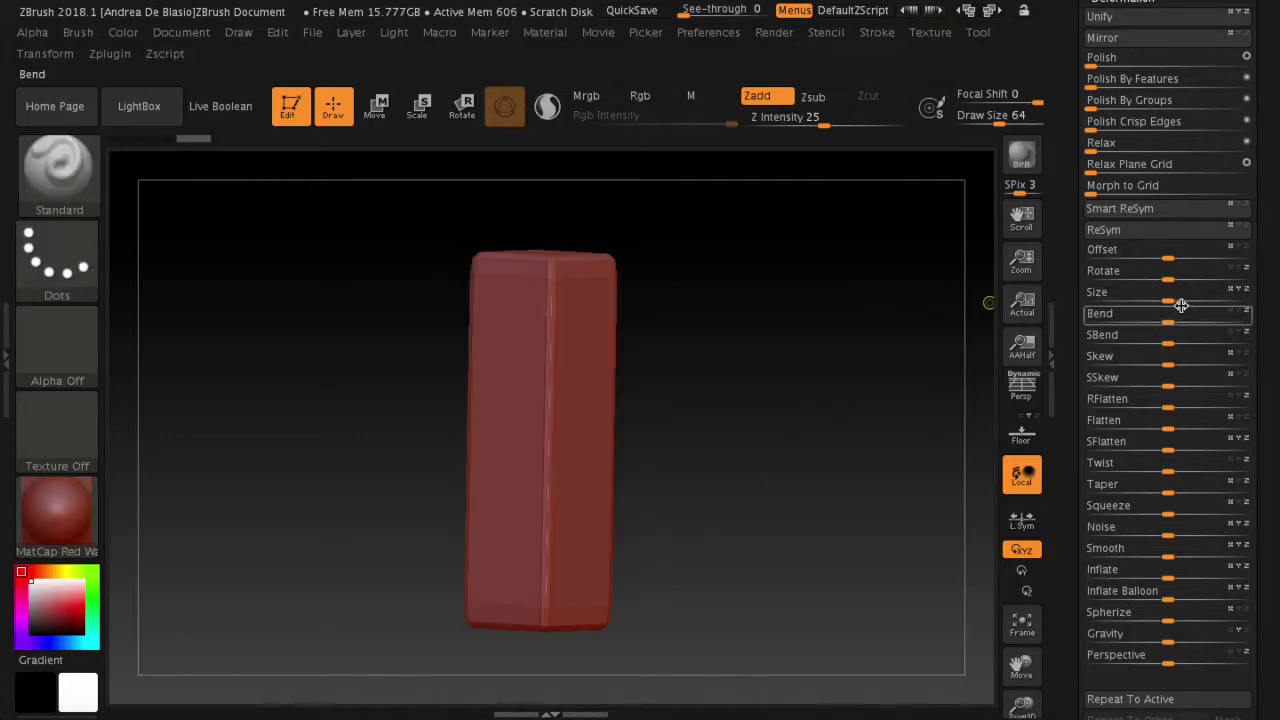
mouse_move(1168, 335)
left_mouse_down()
mouse_move(1191, 330)
mouse_move(1166, 334)
mouse_move(1178, 352)
mouse_move(1140, 378)
left_mouse_up()
key("ctrl+z")
key("ctrl+z")
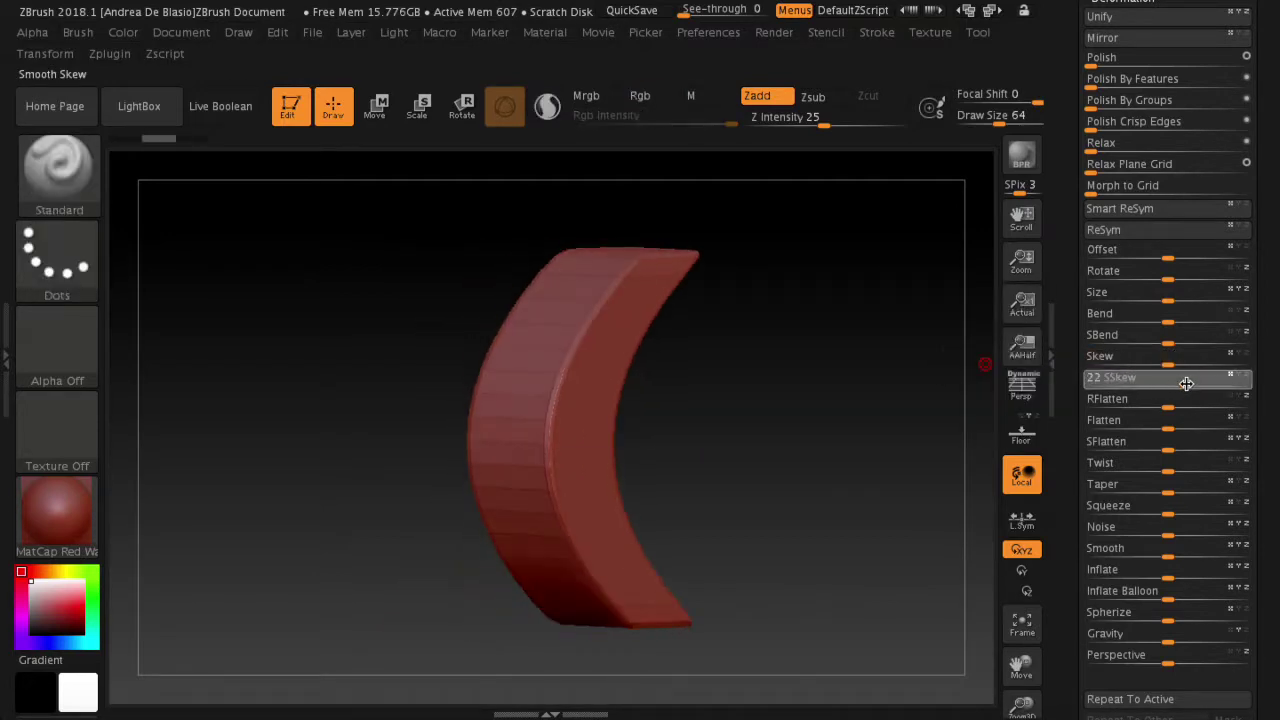
key("ctrl+z")
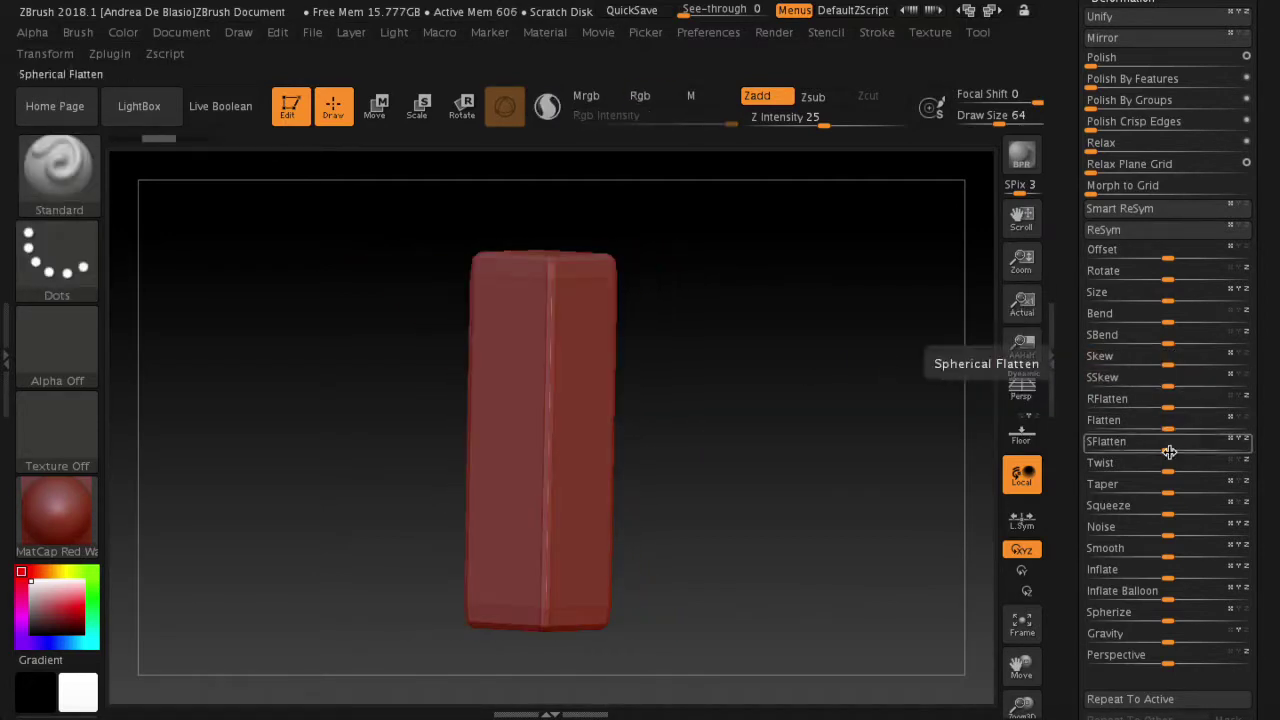
left_click_drag(1167, 462, 1136, 467)
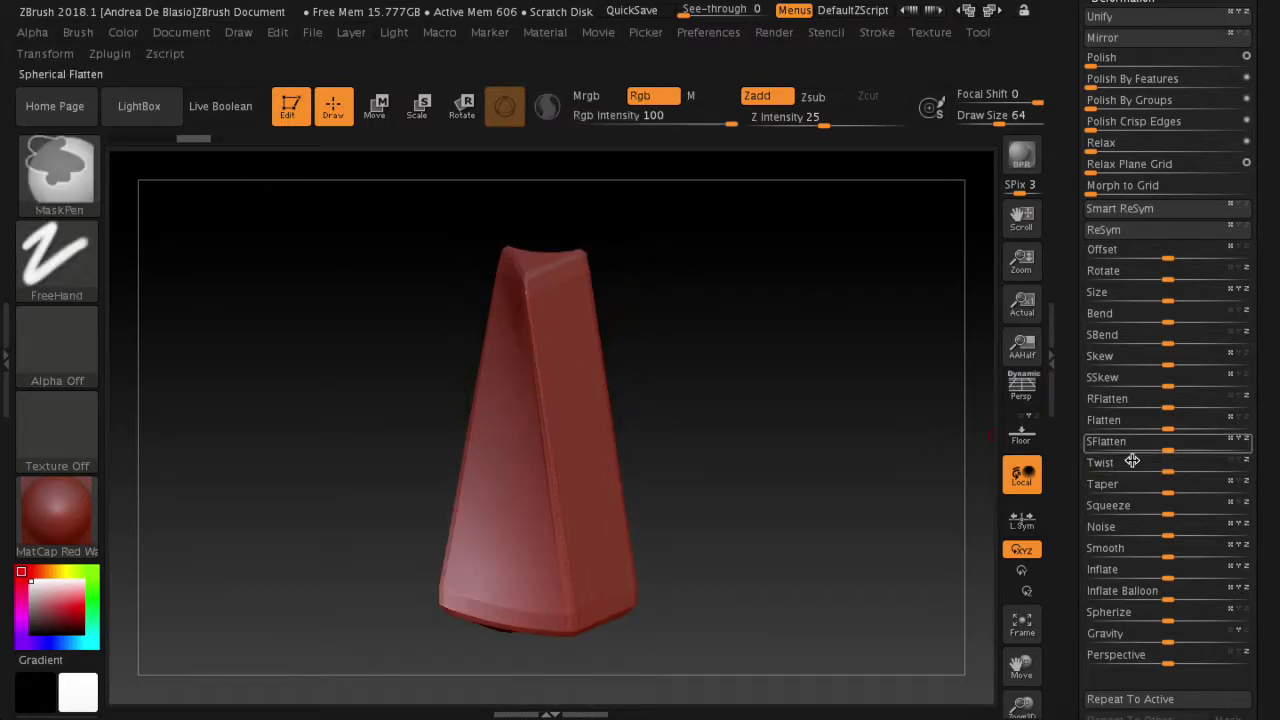
key("ctrl+z")
left_click_drag(1170, 463, 1197, 462)
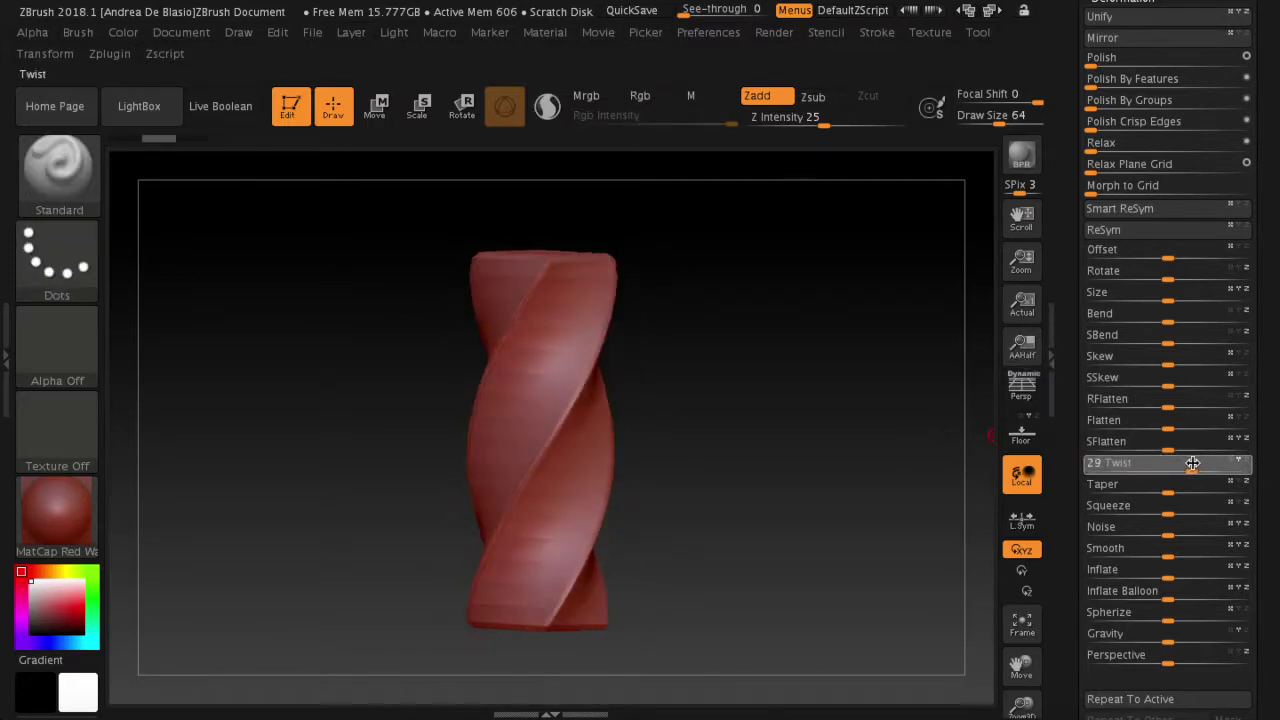
Step: Mask the box's top and bottom ends and twist only the middle section
key("ctrl+z")
mouse_move(440, 237)
left_mouse_down("ctrl")
mouse_move(645, 293)
mouse_move(649, 316)
left_mouse_up("ctrl")
left_click_drag(634, 636, 457, 560, "ctrl")
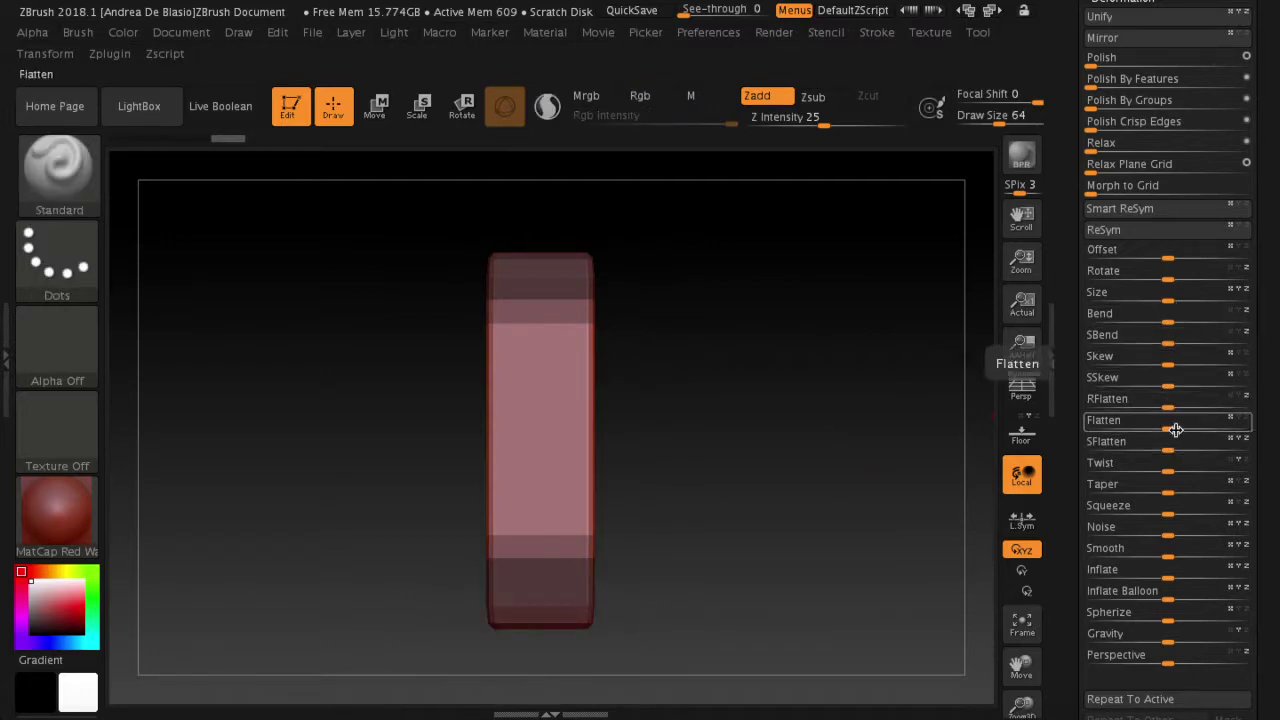
left_click_drag(1170, 462, 1200, 462)
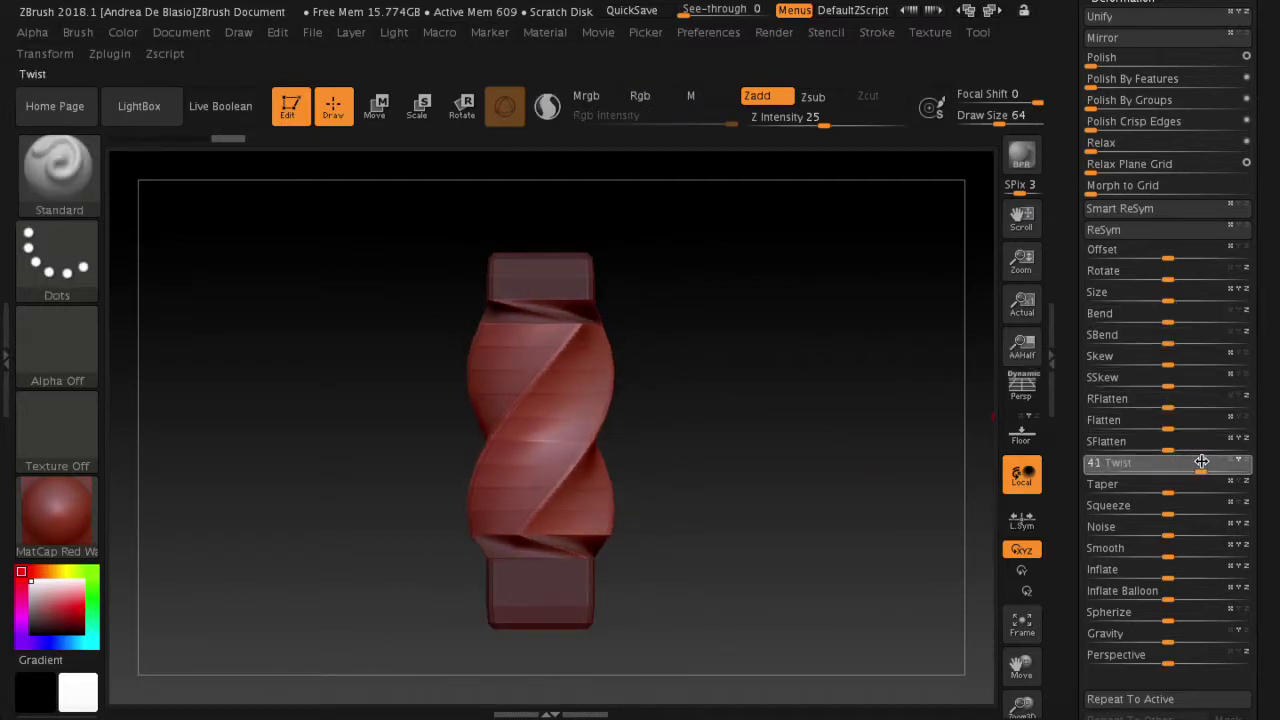
left_click(923, 363, "ctrl")
left_click(923, 343, "ctrl")
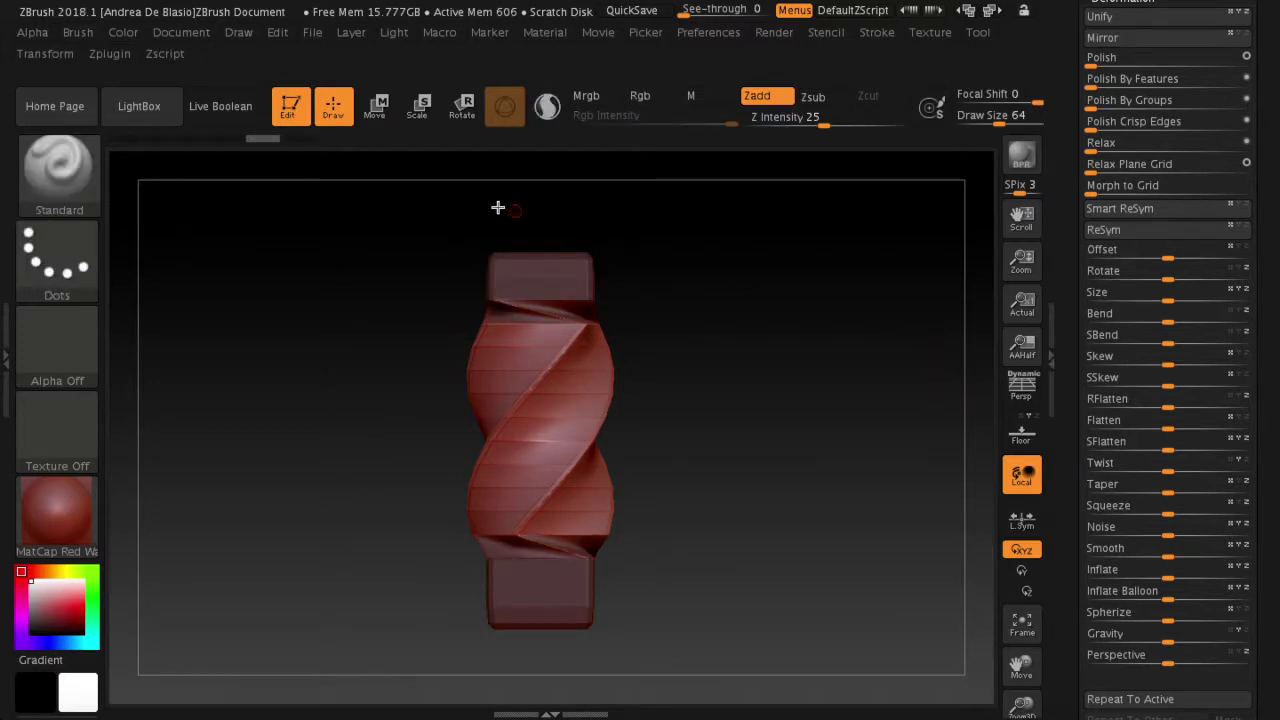
Step: Narrow the twisted middle with Size -27, then subdivide the column once more
left_click_drag(1157, 301, 1145, 295)
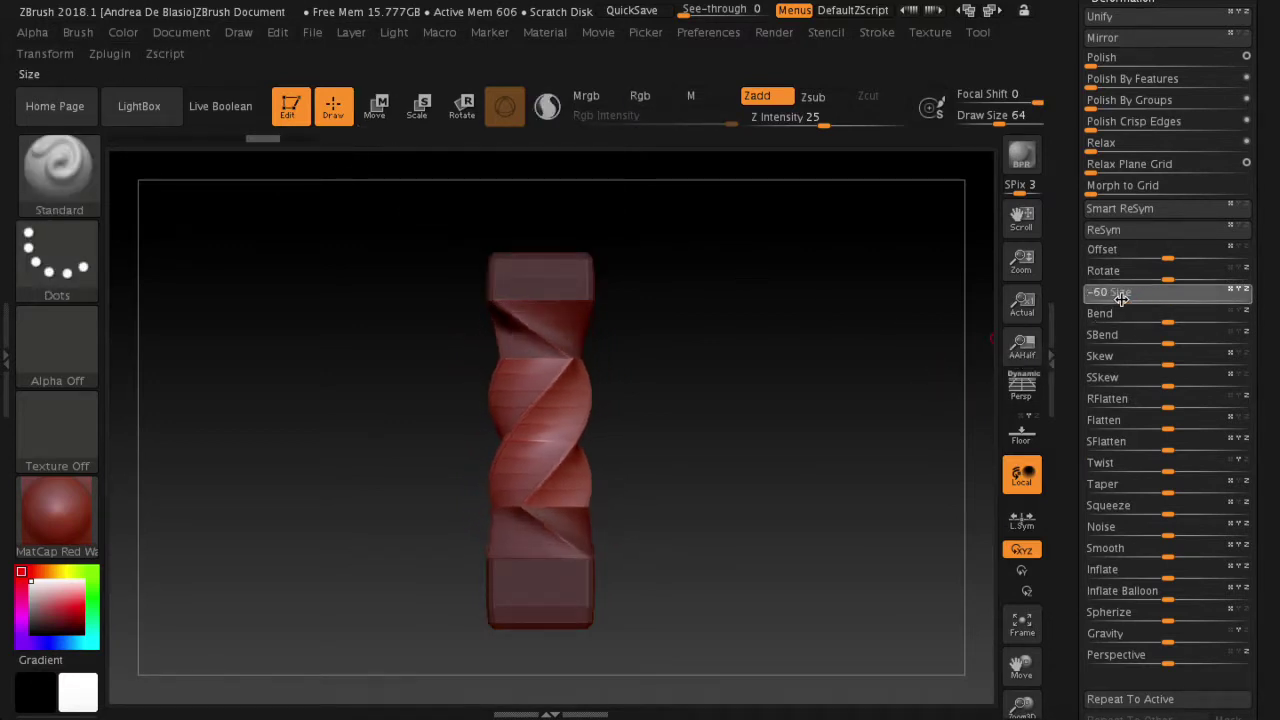
mouse_move(1145, 295)
left_mouse_down()
mouse_move(1123, 291)
mouse_move(1206, 303)
mouse_move(1229, 293)
mouse_move(1115, 292)
left_mouse_up()
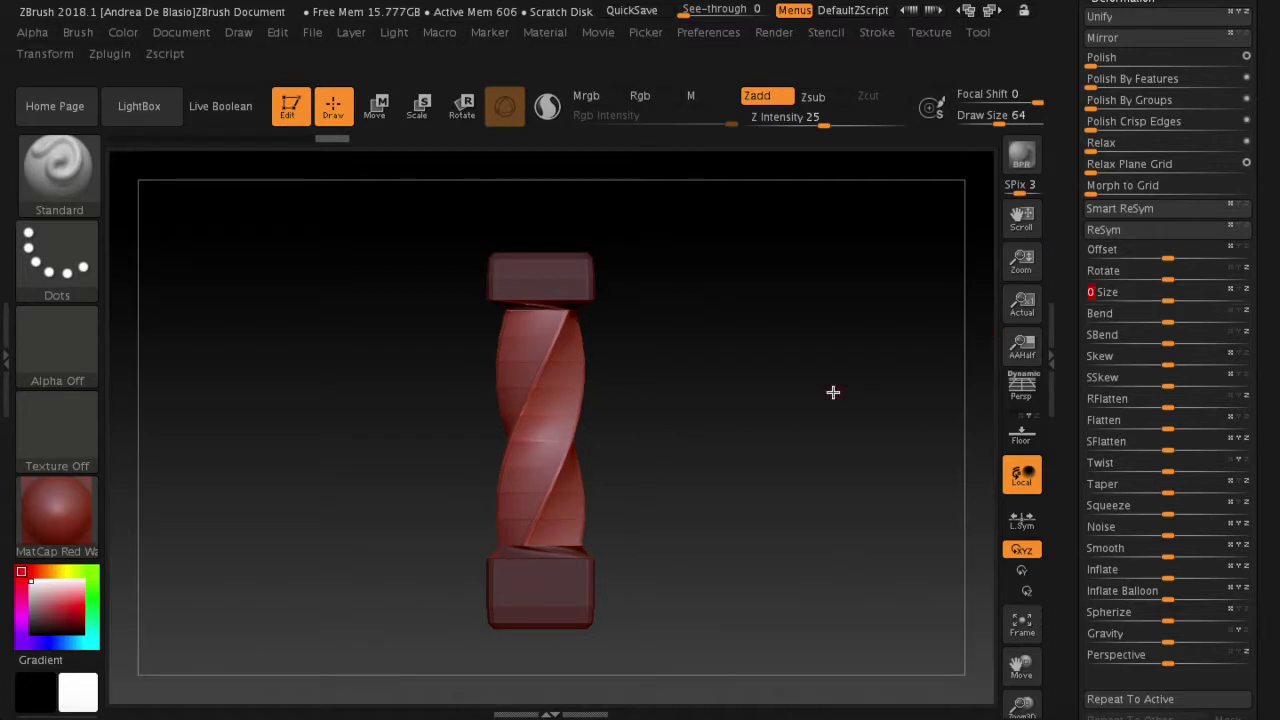
key("ctrl+z")
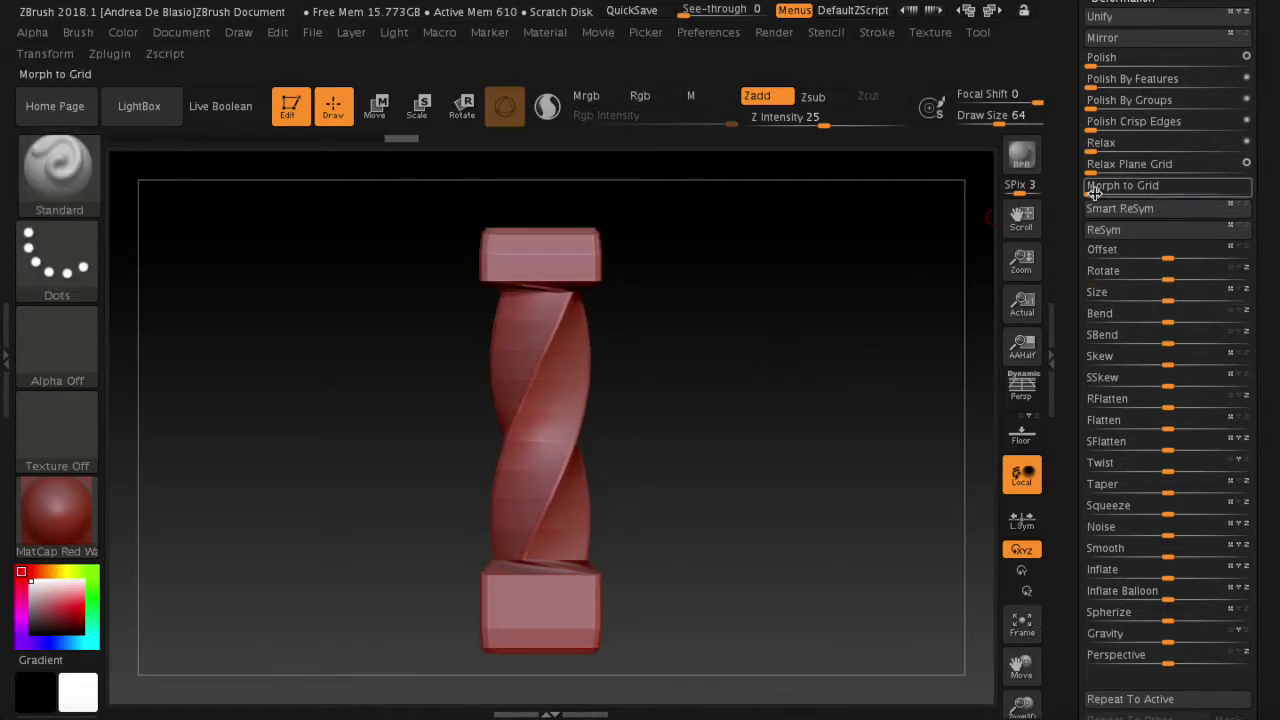
scroll(1080, 397, "up", 10)
left_click(1112, 390)
left_click(1133, 550)
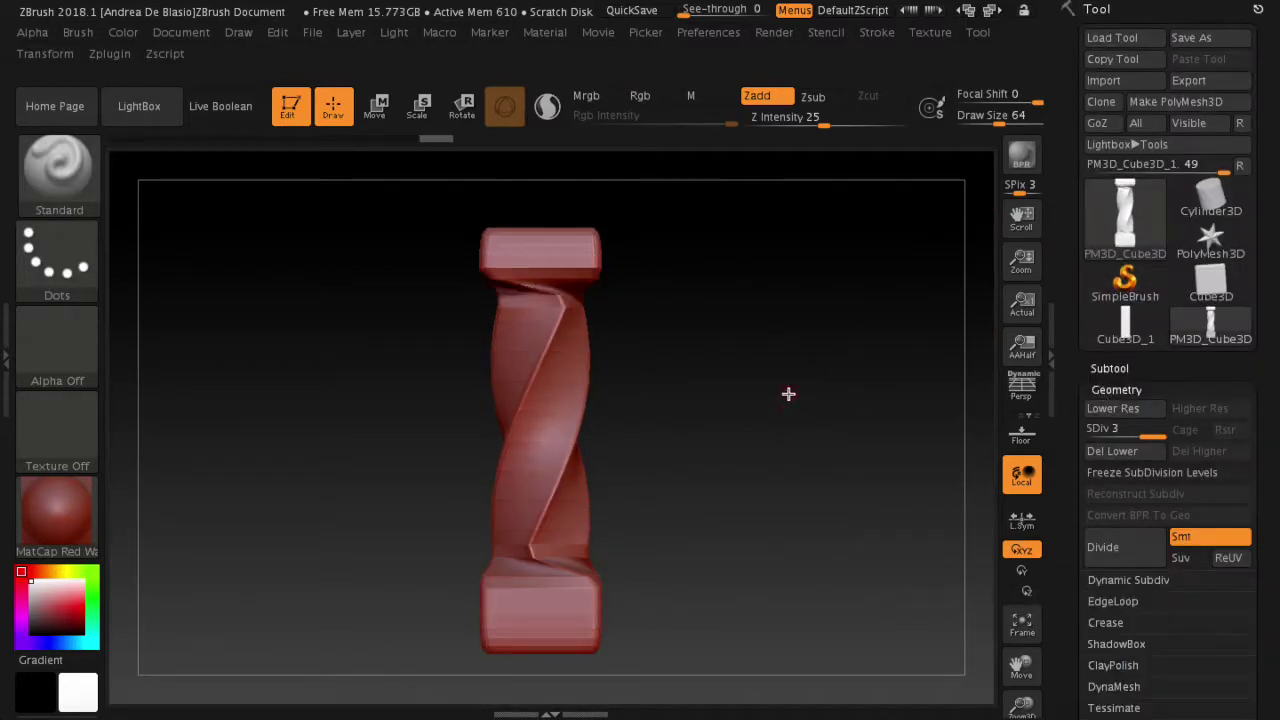
left_click_drag(738, 431, 694, 409, "shift")
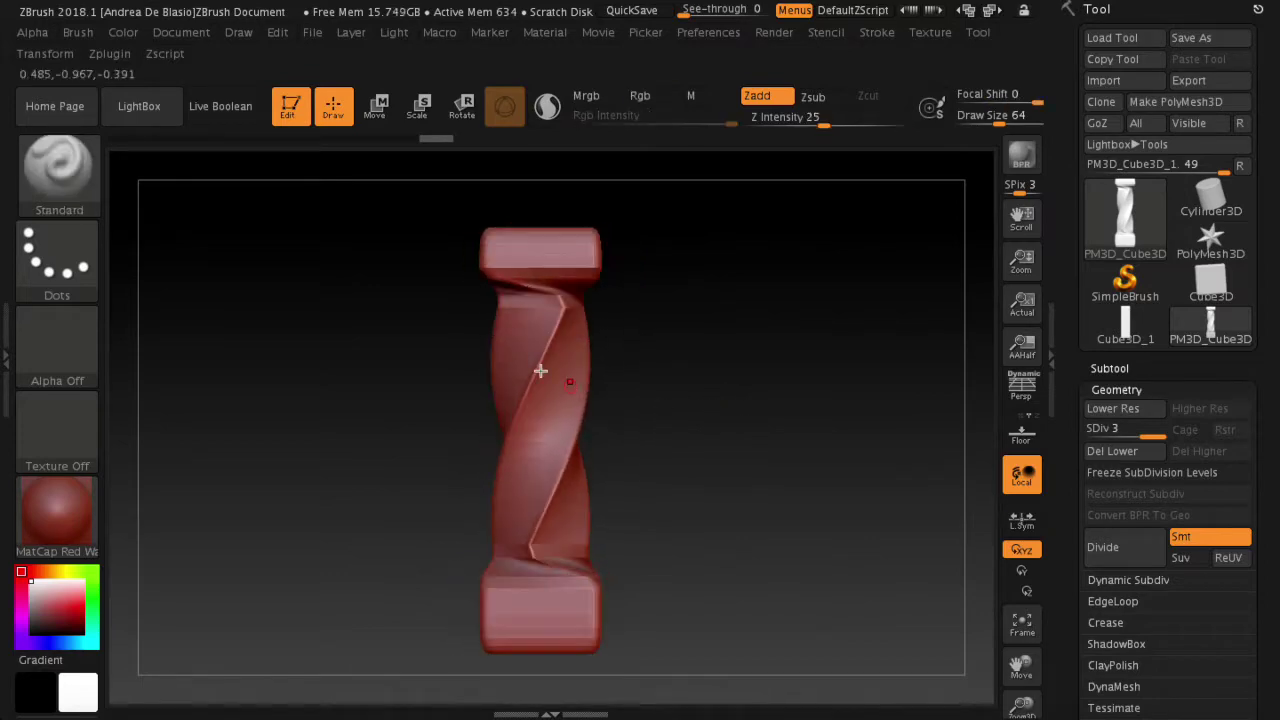
left_click(78, 167)
key("t")
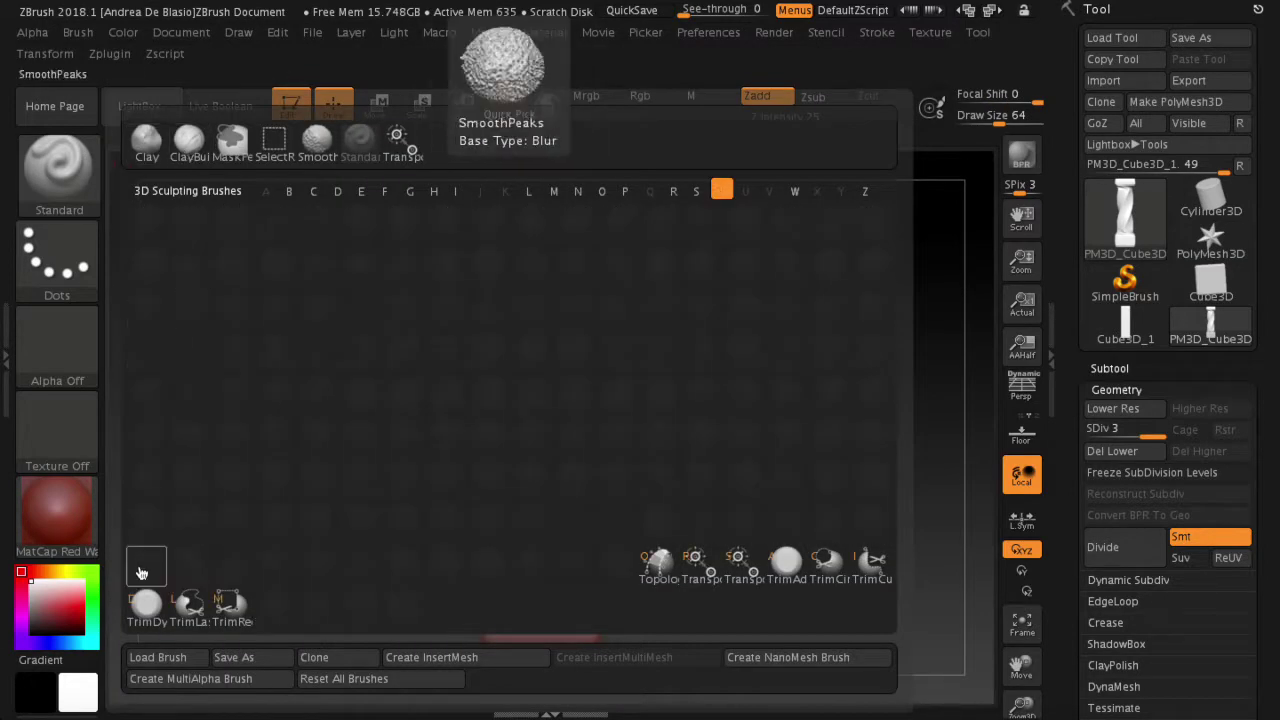
key("d")
left_click_drag(763, 423, 700, 330, "alt")
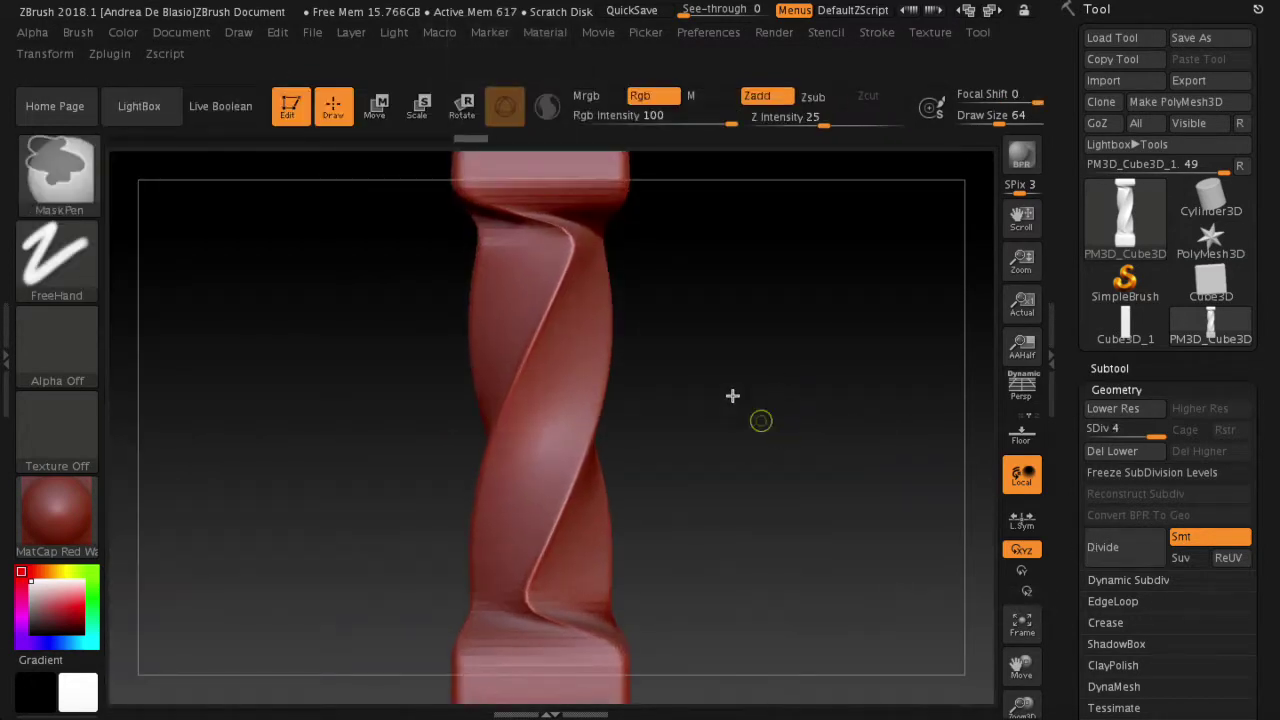
key("space")
left_click_drag(560, 333, 600, 333)
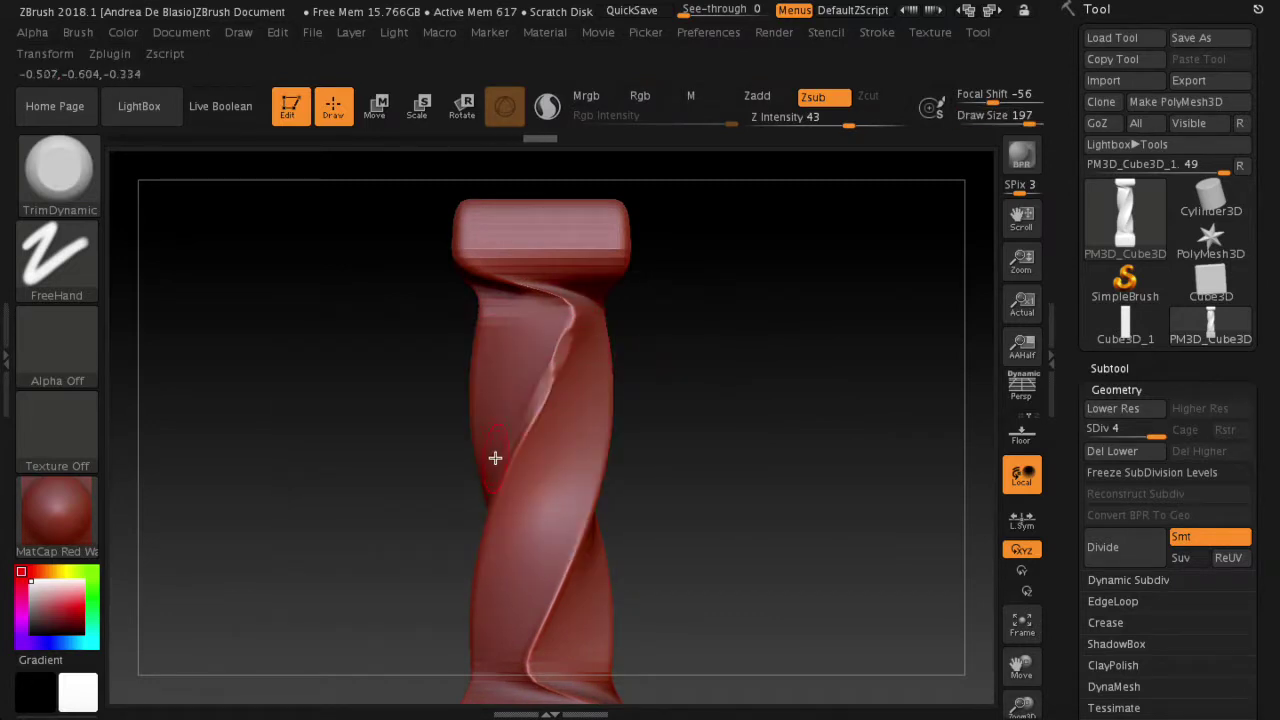
right_click_drag(577, 380, 587, 406)
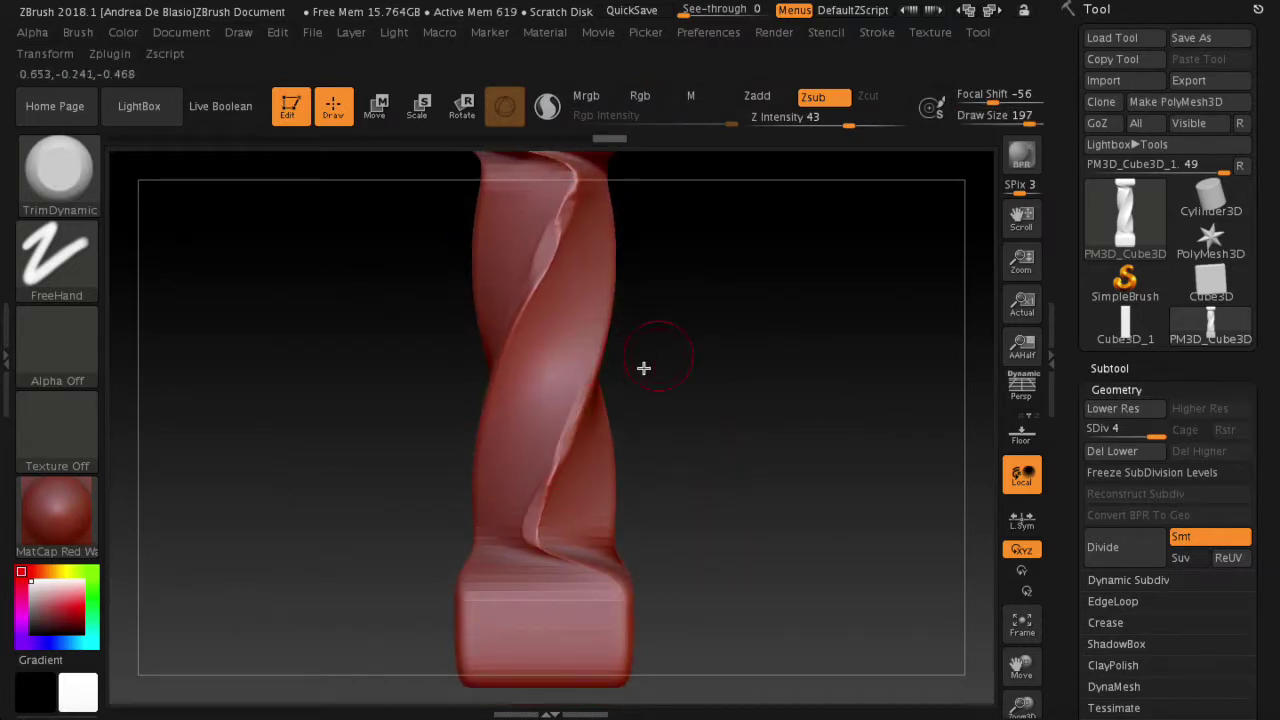
right_click_drag(643, 368, 636, 261)
mouse_move(665, 397)
right_mouse_down()
mouse_move(654, 466)
mouse_move(743, 466)
mouse_move(635, 467)
right_mouse_up()
mouse_move(713, 308)
right_mouse_down()
mouse_move(720, 500)
mouse_move(783, 426)
mouse_move(715, 405)
right_mouse_up()
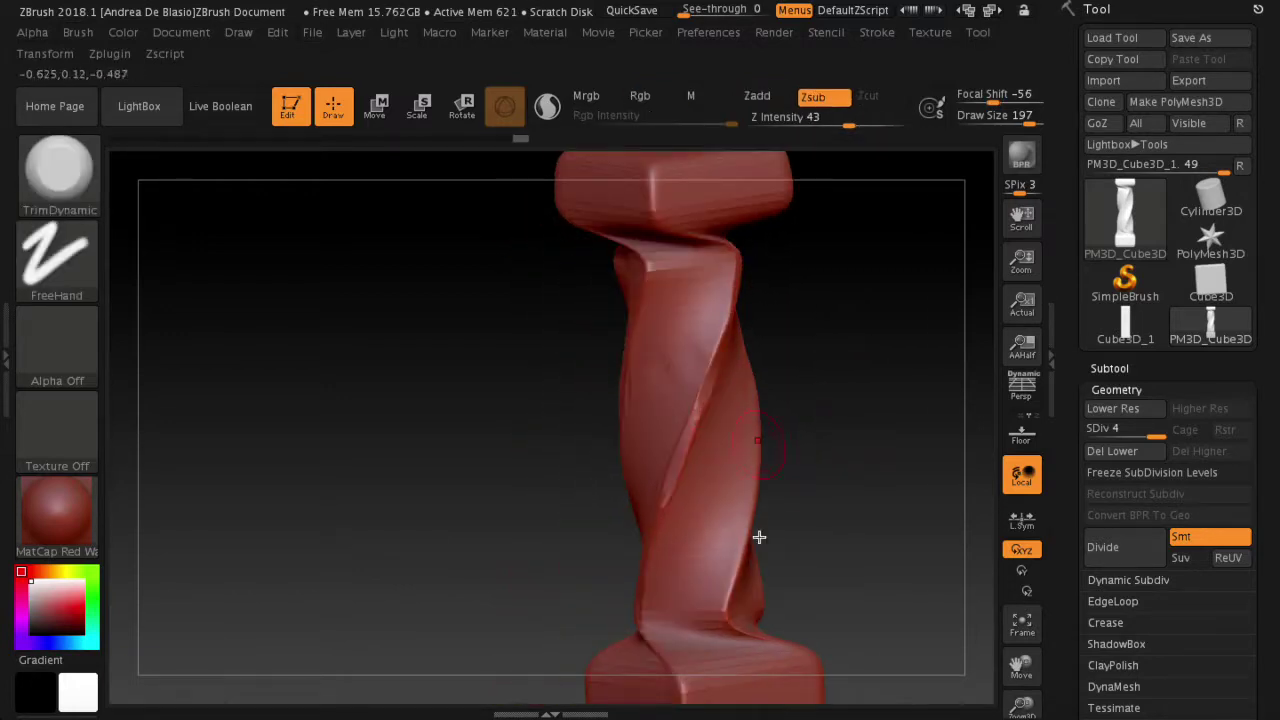
right_click_drag(795, 463, 763, 514)
mouse_move(849, 340)
right_mouse_down()
mouse_move(777, 437)
mouse_move(864, 449)
mouse_move(837, 506)
mouse_move(966, 455)
right_mouse_up()
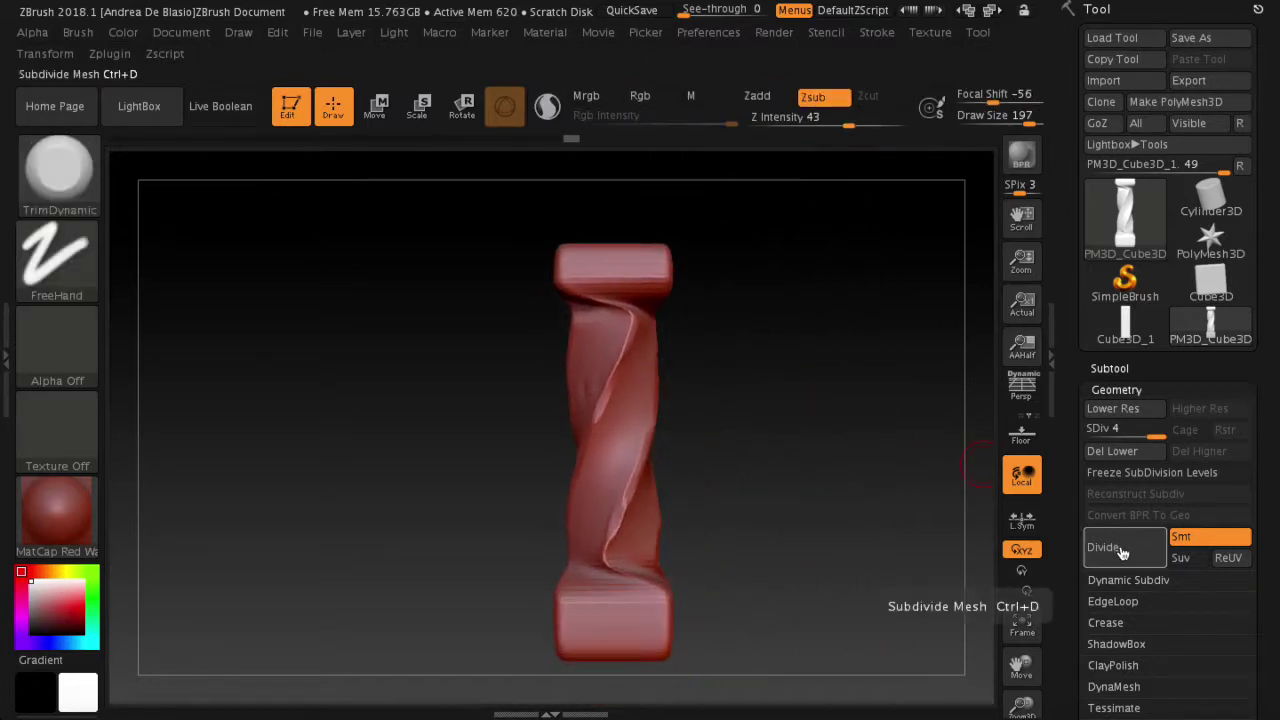
Step: Add a subdivision level, clear the mask, and inflate the whole column by 20
right_click_drag(974, 512, 514, 282)
left_click_drag(513, 289, 716, 330, "ctrl")
right_click_drag(716, 330, 754, 268, "alt")
mouse_move(697, 517)
left_mouse_down("ctrl+shift")
mouse_move(508, 491)
mouse_move(776, 559)
mouse_move(985, 565)
left_mouse_up("ctrl+shift")
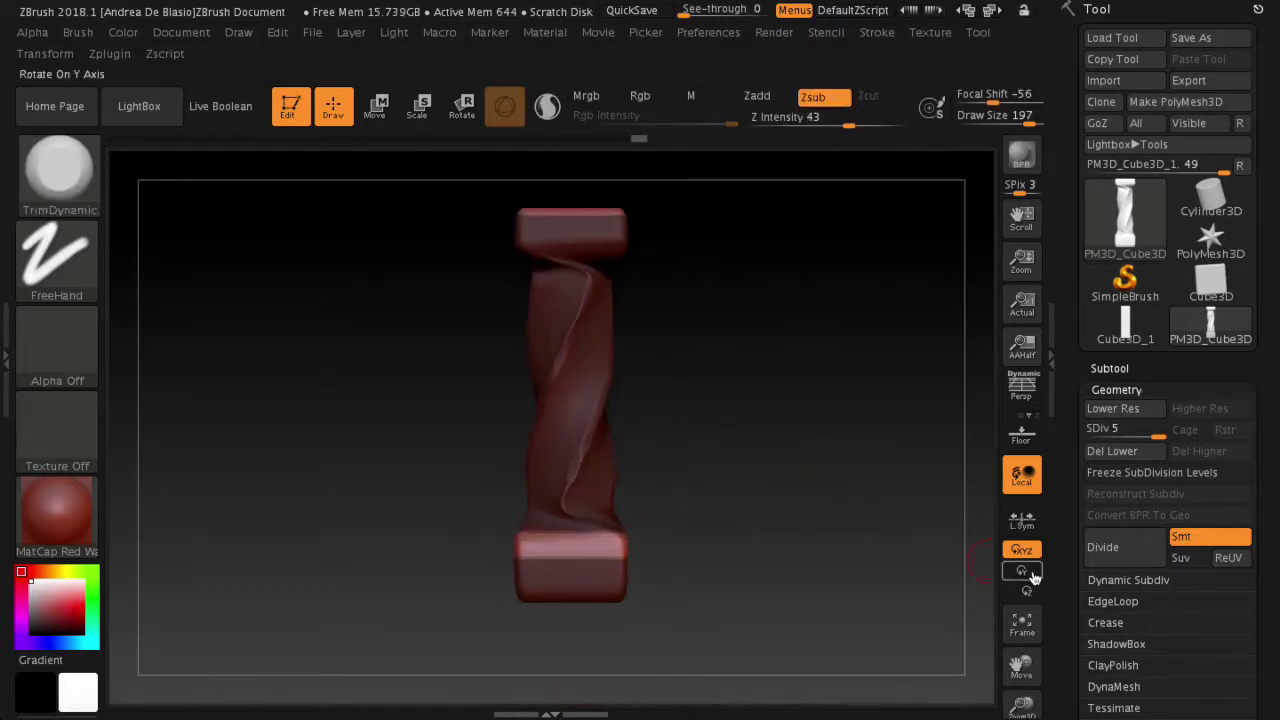
left_click_drag(1073, 516, 1156, 352)
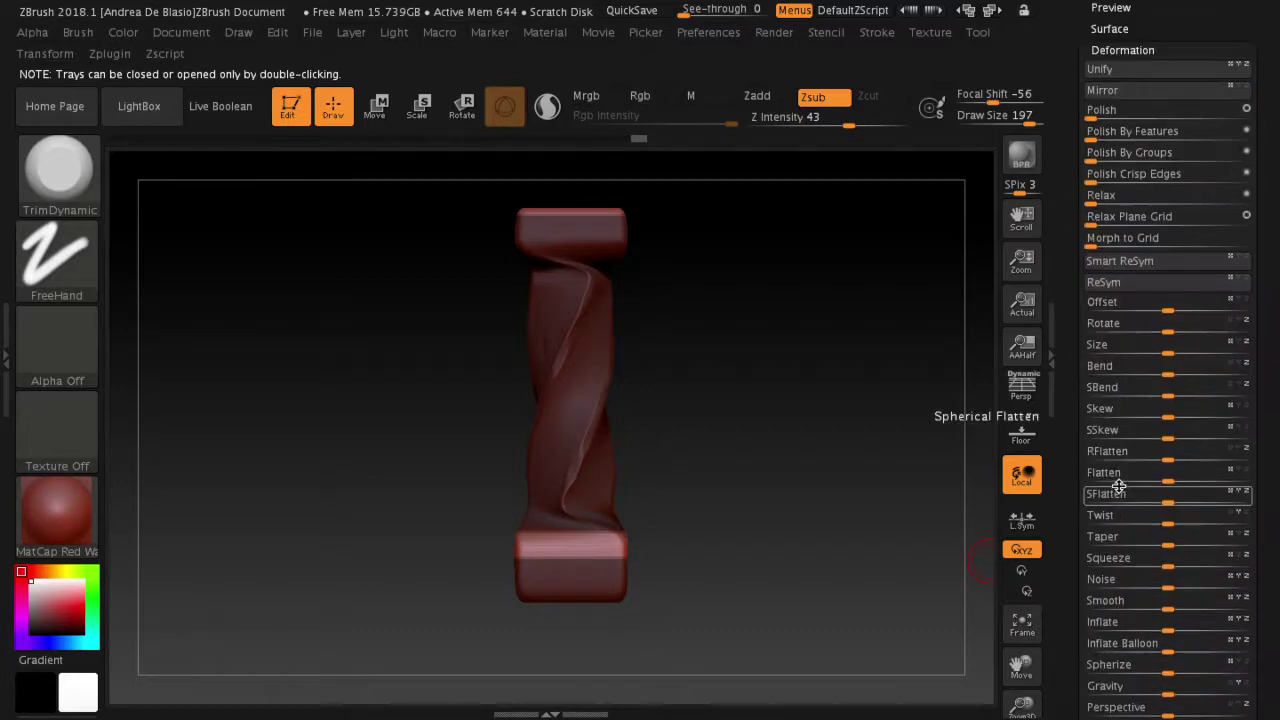
left_click_drag(1172, 624, 1185, 622)
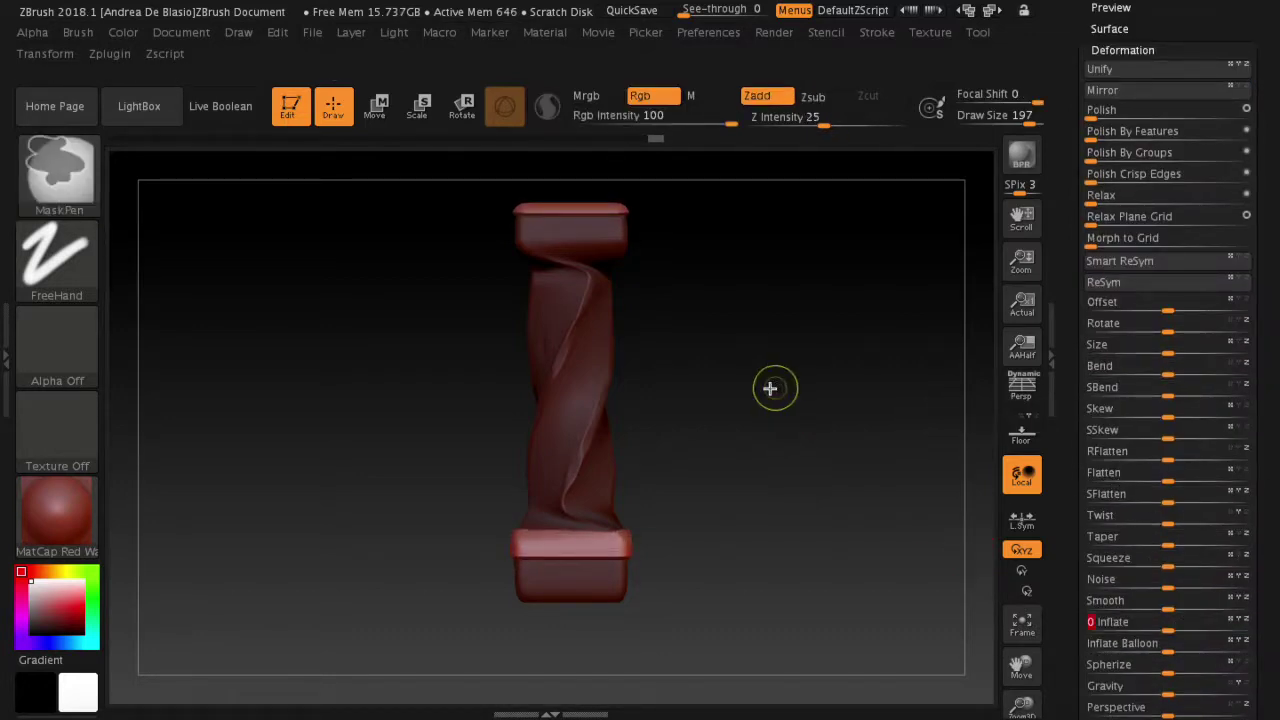
Step: Smooth the top and bottom cap edges of the column
key("shift")
left_click_drag(543, 217, 619, 216, "shift")
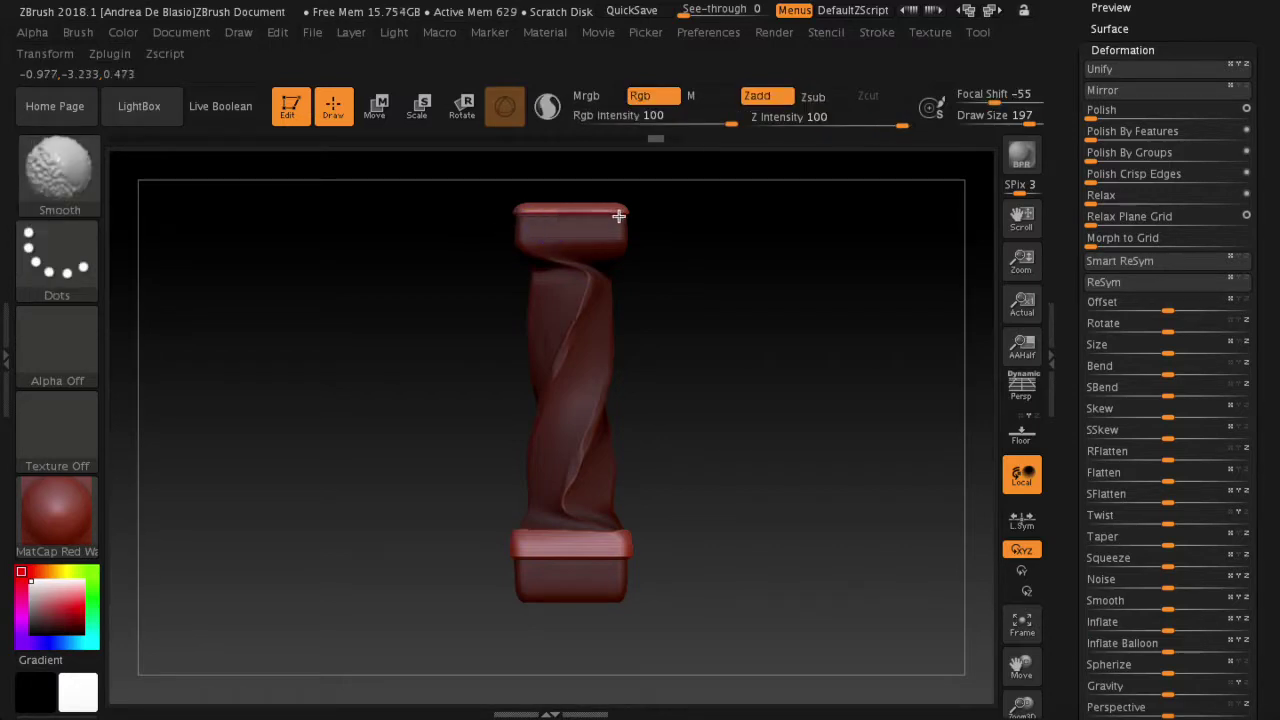
key("alt")
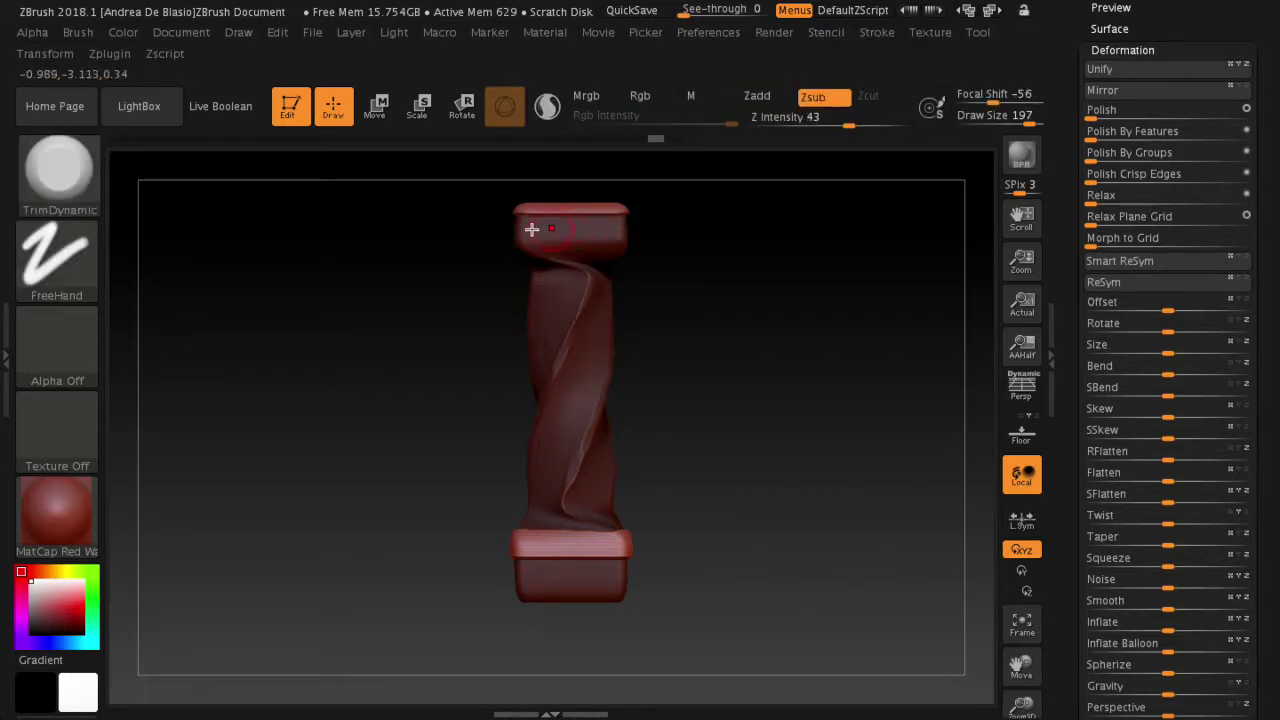
key("shift")
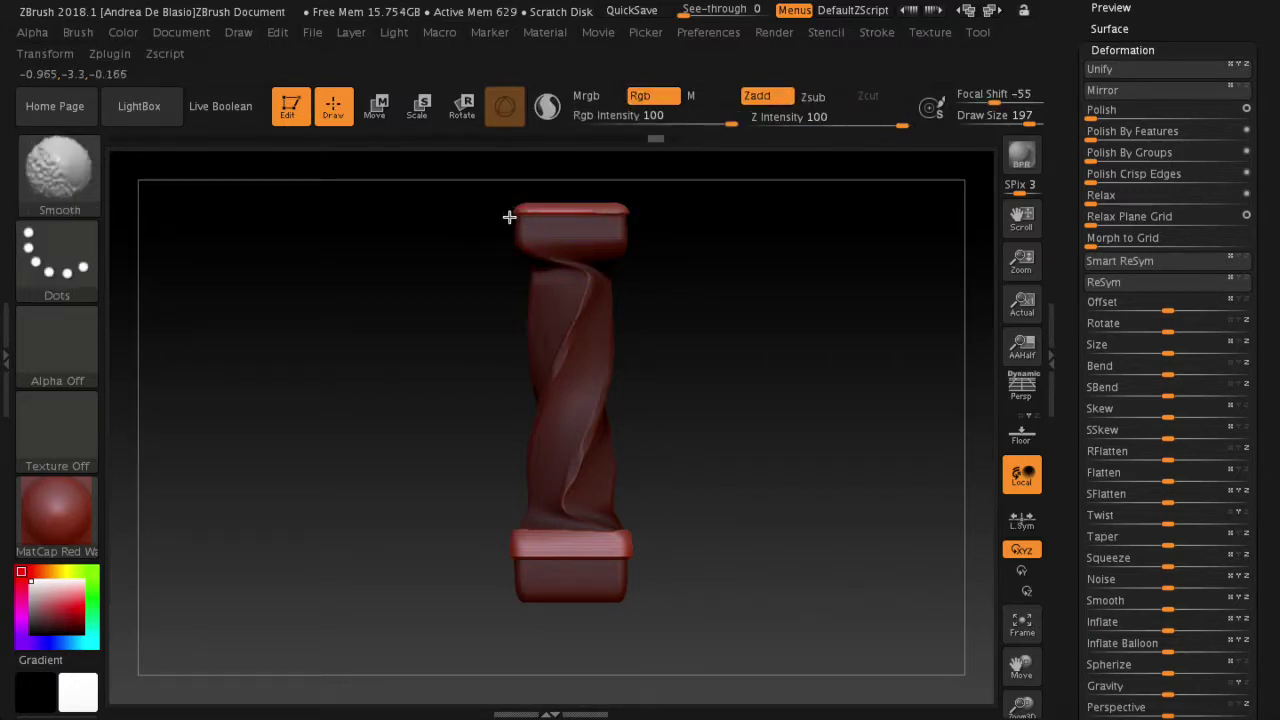
left_click_drag(691, 274, 729, 356, "alt")
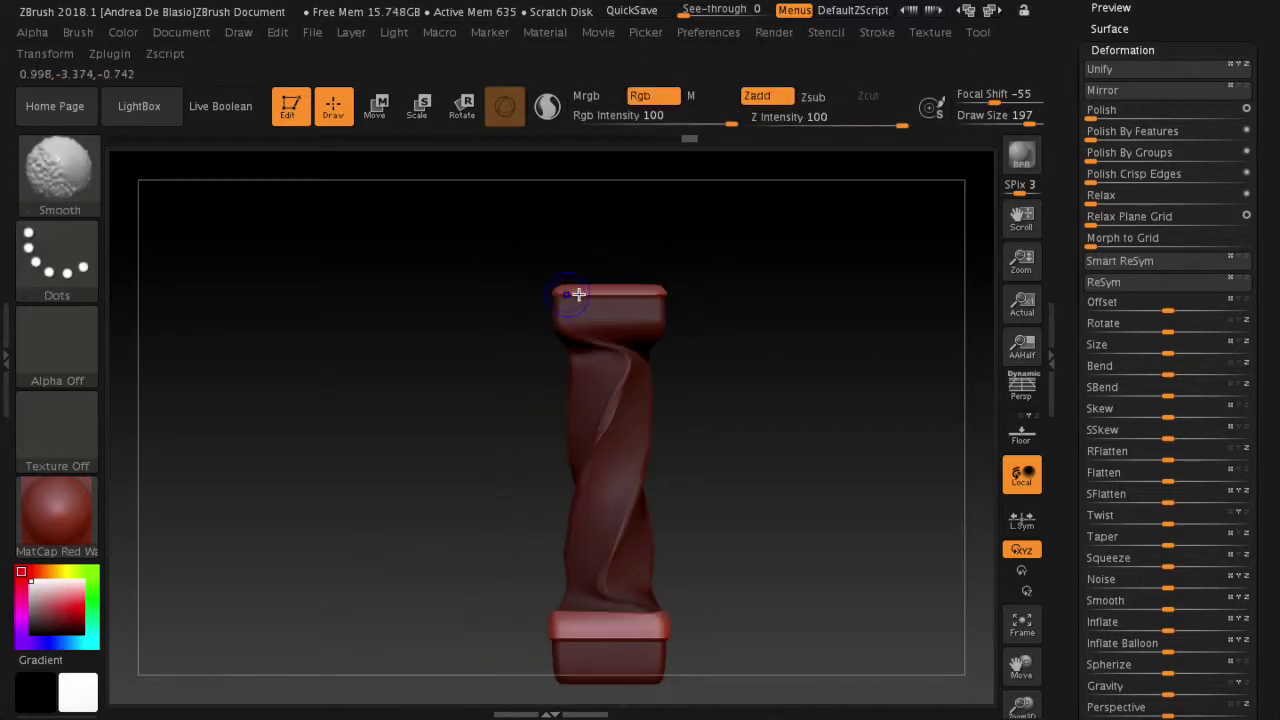
left_click_drag(700, 294, 777, 253, "alt")
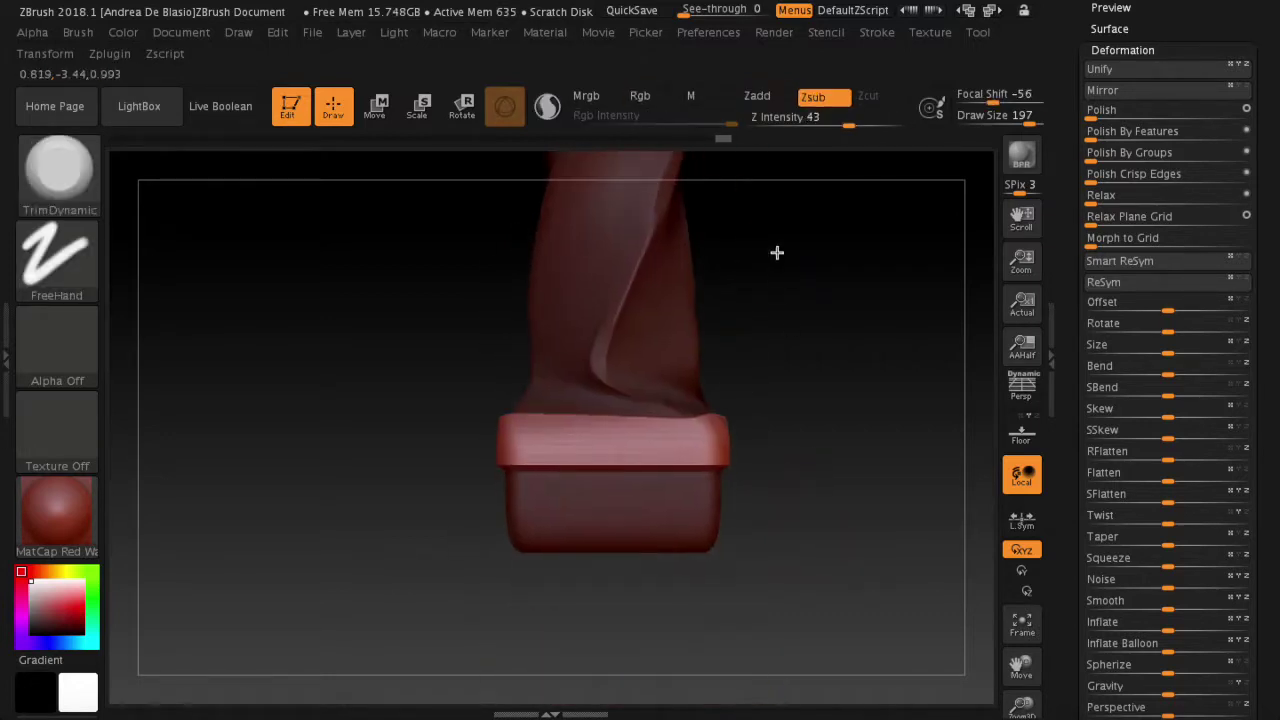
left_click_drag(677, 443, 703, 434, "alt")
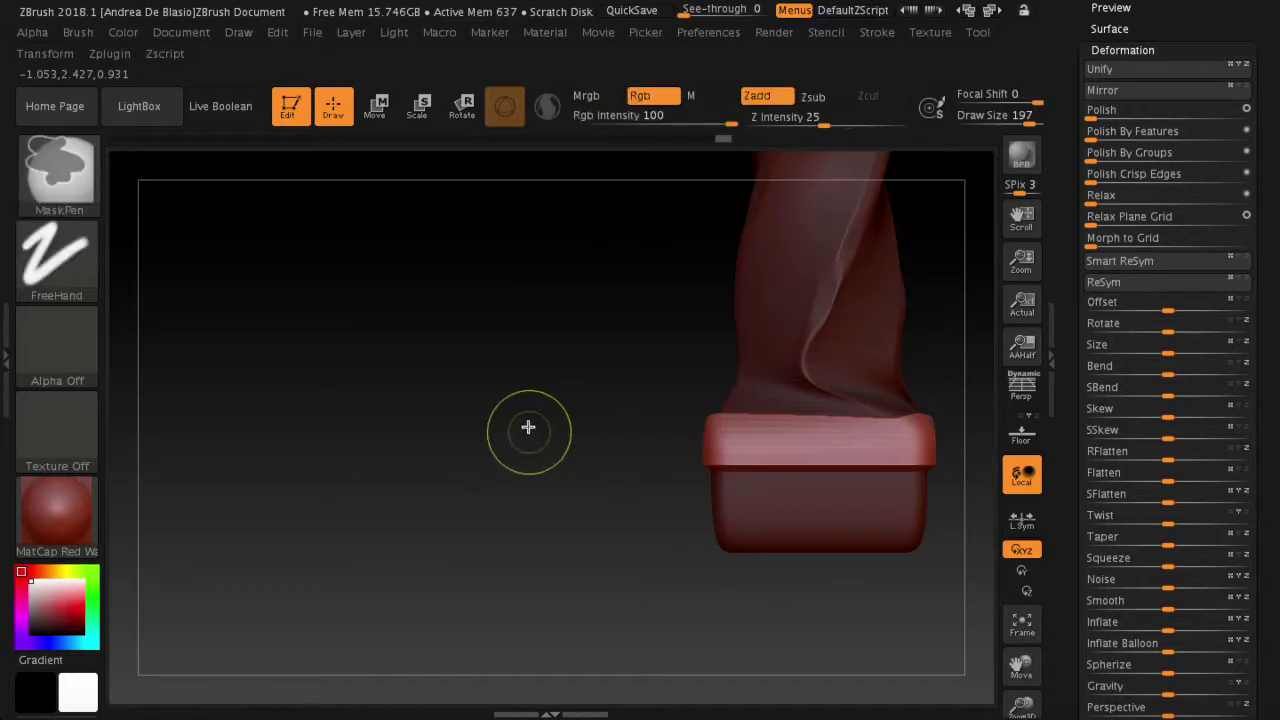
key("f")
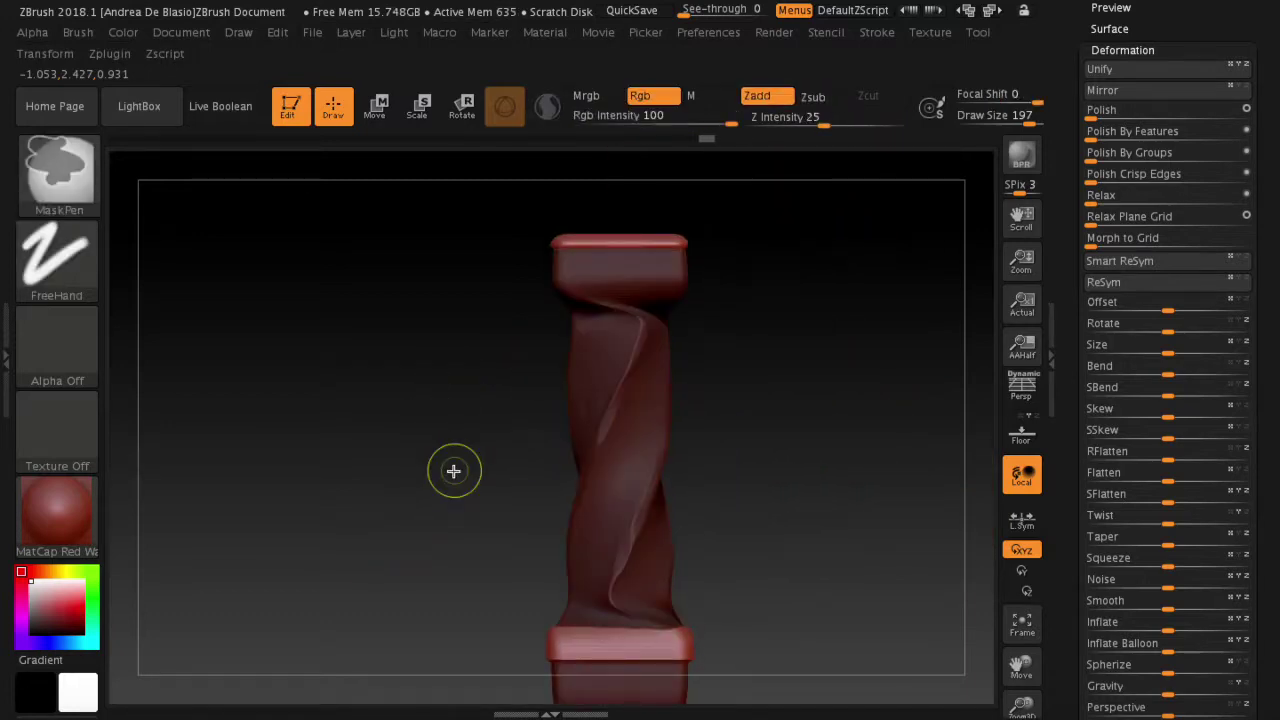
key("alt")
Step: Mask the lower column and inflate the unmasked part by 33
left_click_drag(1168, 624, 1200, 625)
left_click_drag(900, 611, 766, 502, "alt")
key("ctrl")
left_click_drag(721, 610, 481, 501, "ctrl")
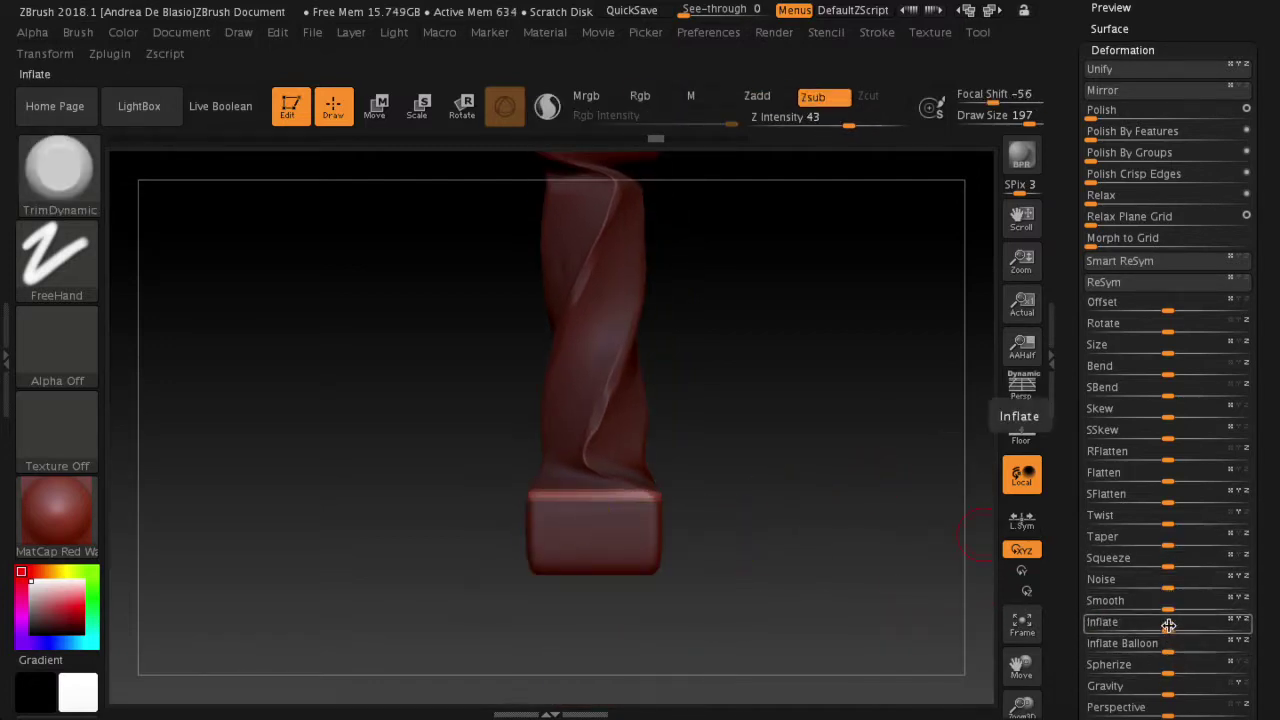
left_click_drag(1170, 626, 1195, 622)
key("f")
mouse_move(794, 503)
left_mouse_down()
mouse_move(843, 514)
mouse_move(751, 520)
mouse_move(845, 520)
left_mouse_up()
Step: Mask a thin band, invert the mask, and pinch the freed bands inward by 33
key("f")
left_click_drag(702, 320, 516, 318, "ctrl")
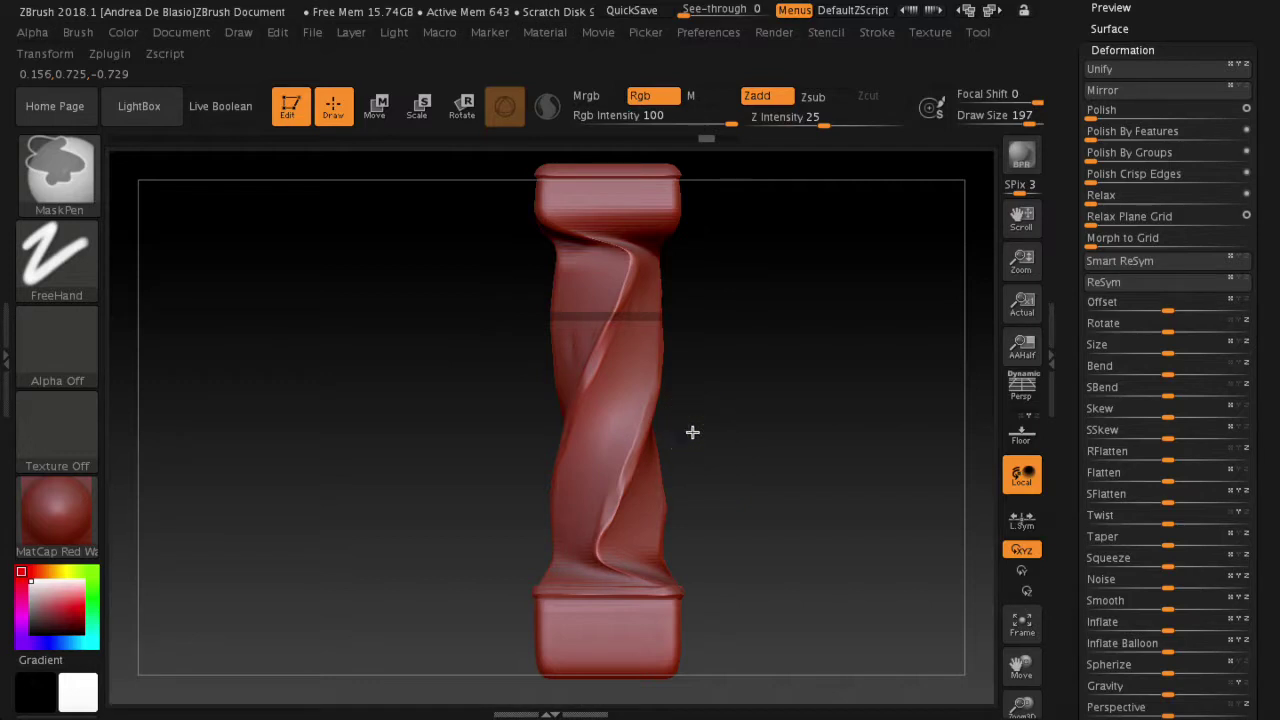
left_click_drag(707, 521, 517, 519, "ctrl")
left_click(818, 483, "ctrl")
left_click_drag(1168, 622, 1139, 622)
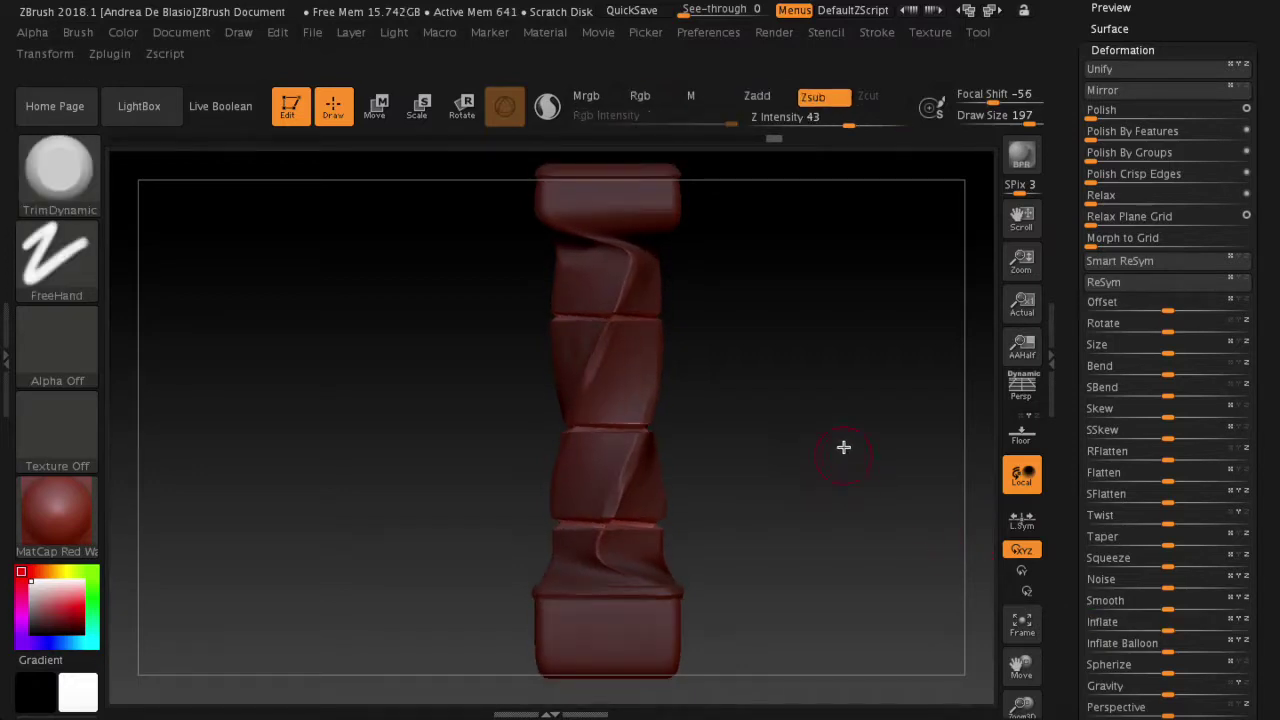
left_click_drag(843, 449, 846, 451, "ctrl")
Step: Mask another band near the bottom, pinch it in, and smooth the groove above the cap
left_click_drag(715, 369, 652, 369, "ctrl")
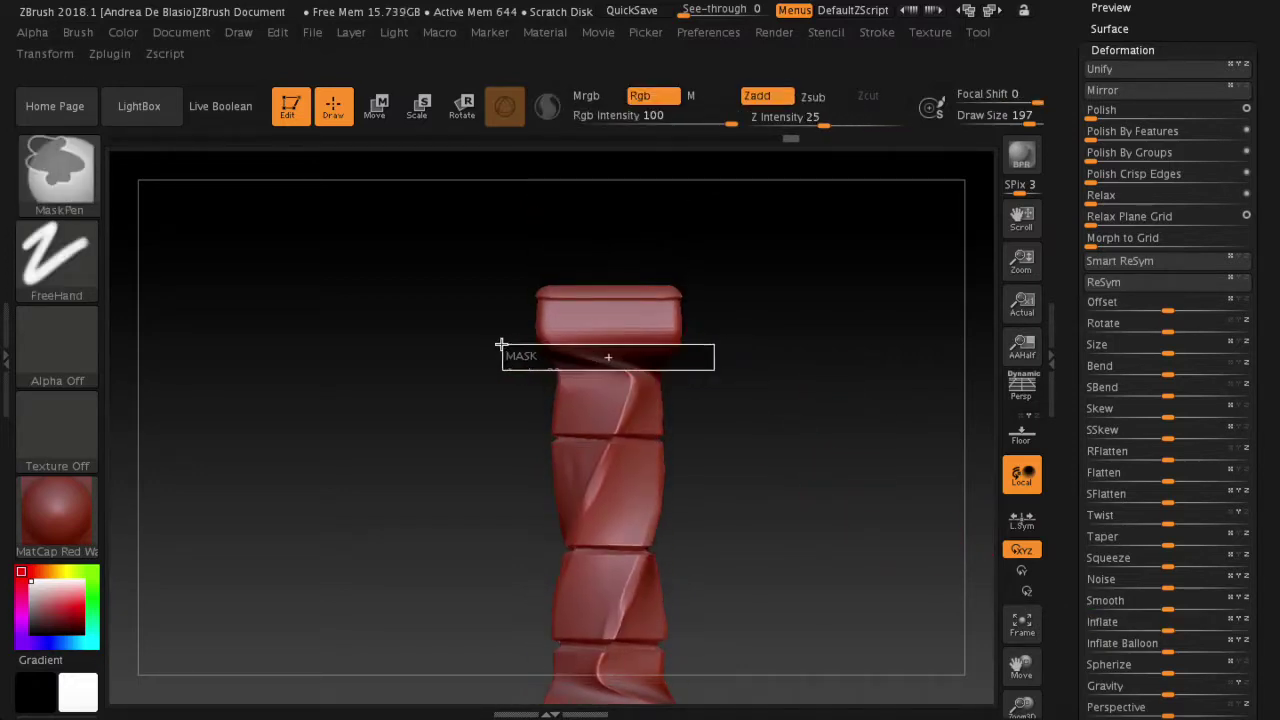
left_click_drag(501, 344, 501, 344, "ctrl")
left_click_drag(808, 563, 666, 513, "alt")
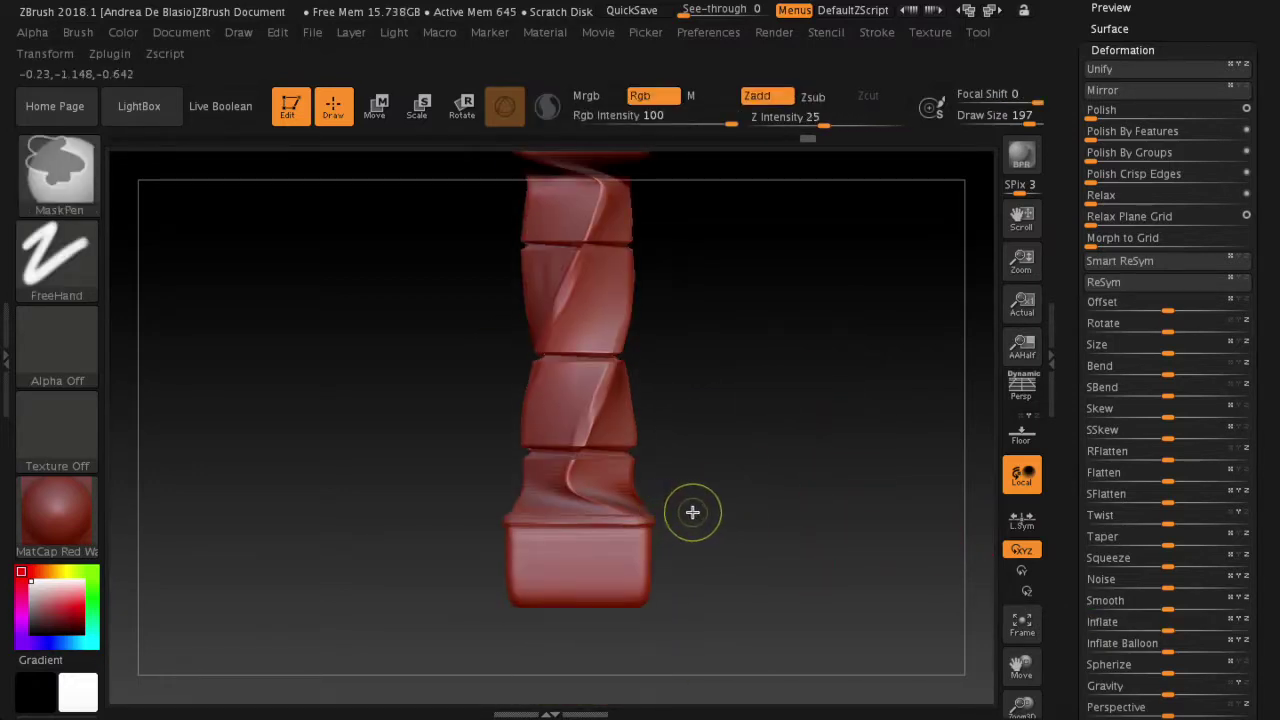
left_click_drag(475, 495, 476, 497, "ctrl")
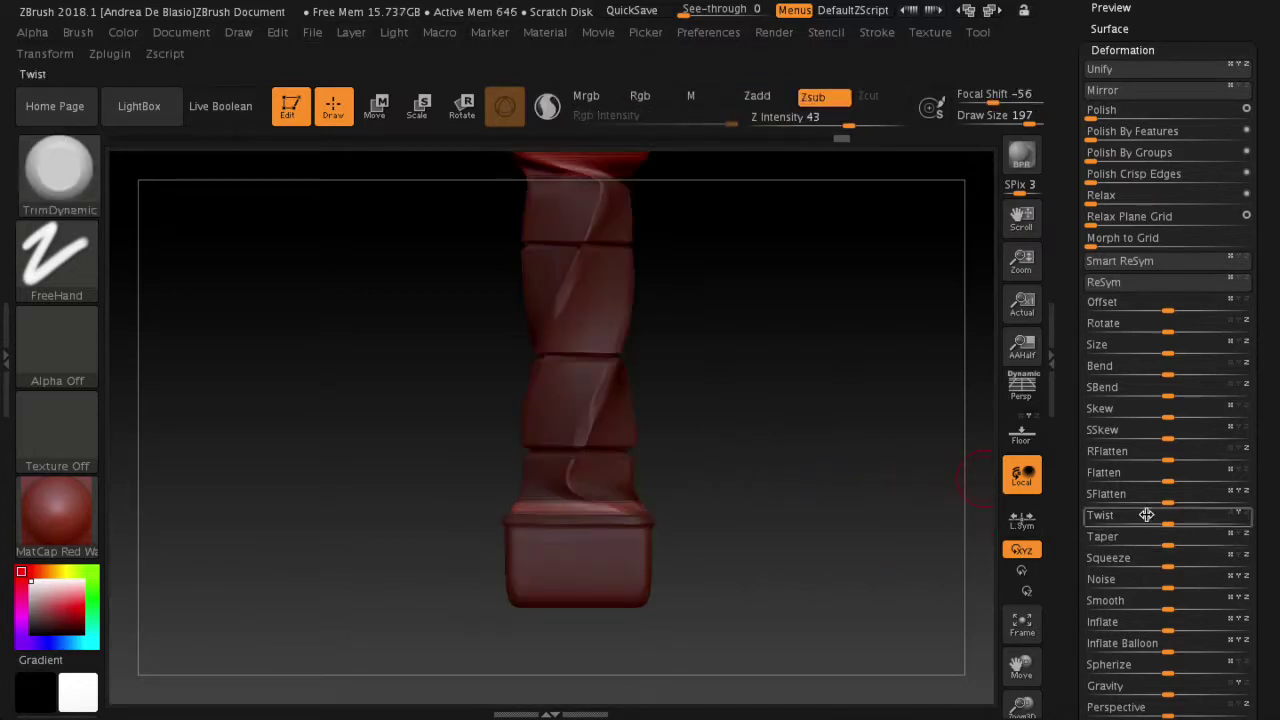
left_click_drag(1166, 621, 1103, 617)
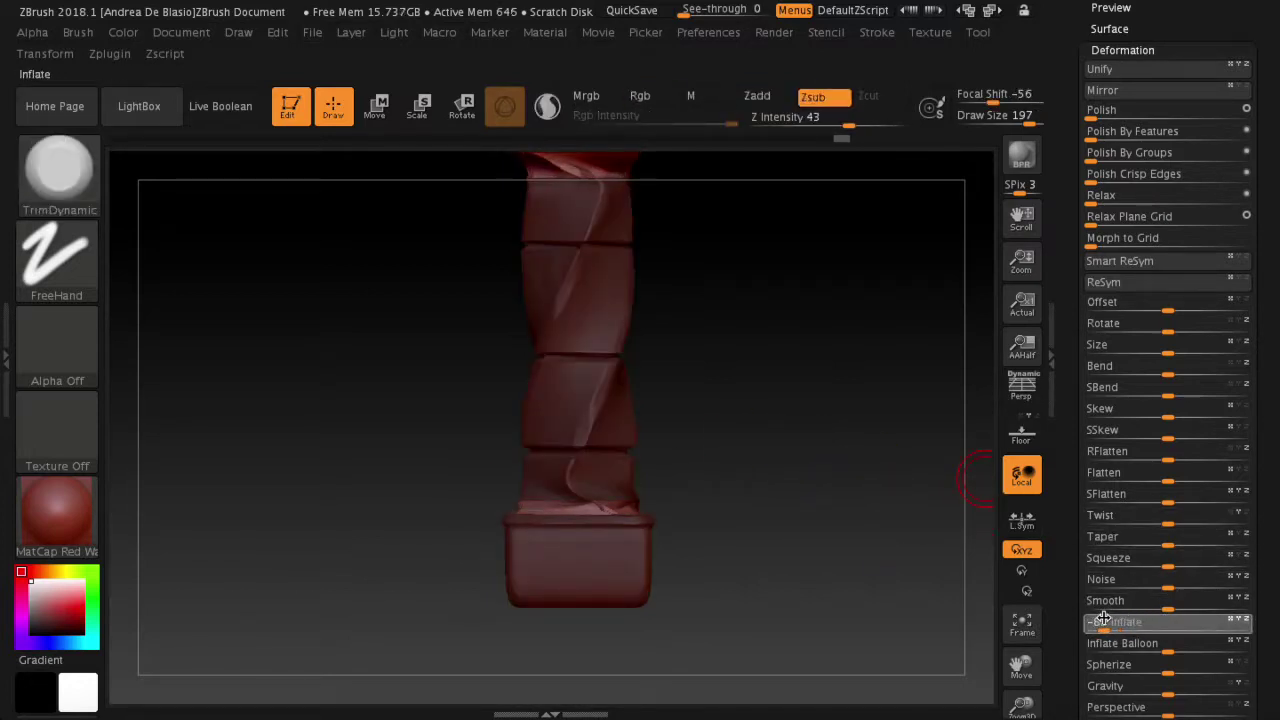
left_click_drag(662, 512, 648, 510, "shift")
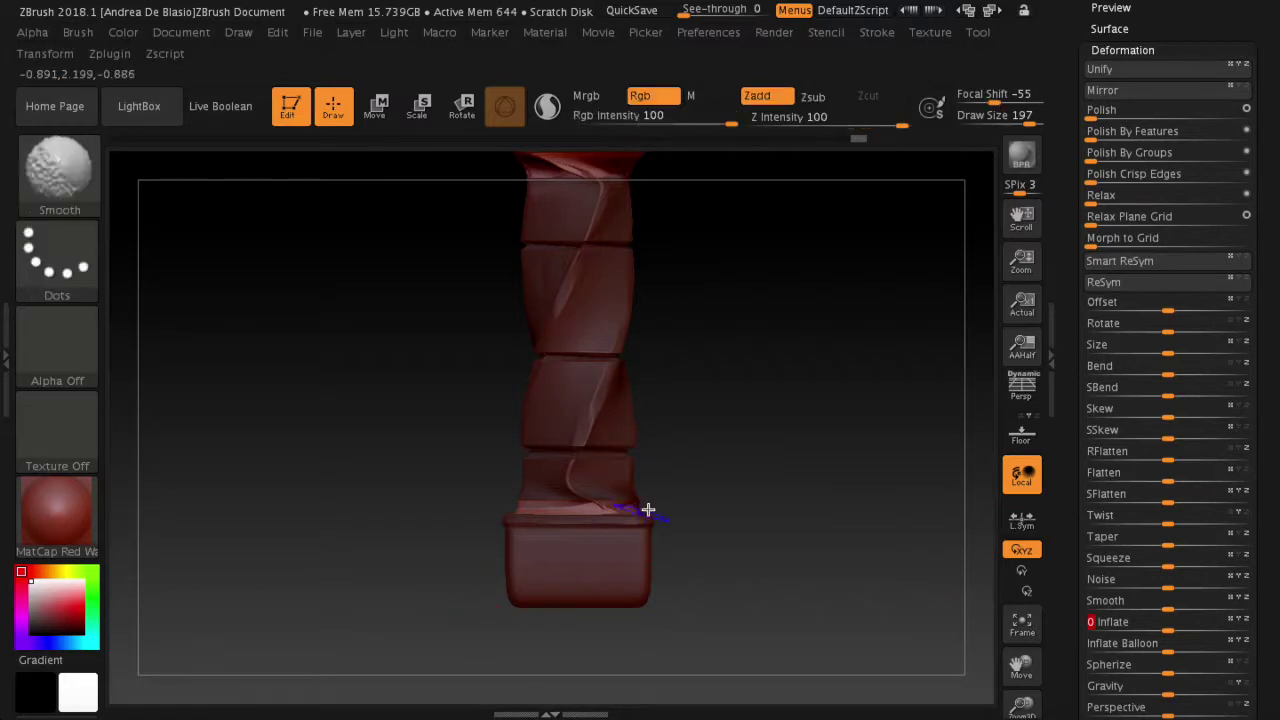
mouse_move(508, 503)
left_mouse_down()
mouse_move(748, 646)
mouse_move(531, 334)
mouse_move(631, 383)
mouse_move(686, 355)
mouse_move(857, 414)
mouse_move(737, 366)
left_mouse_up()
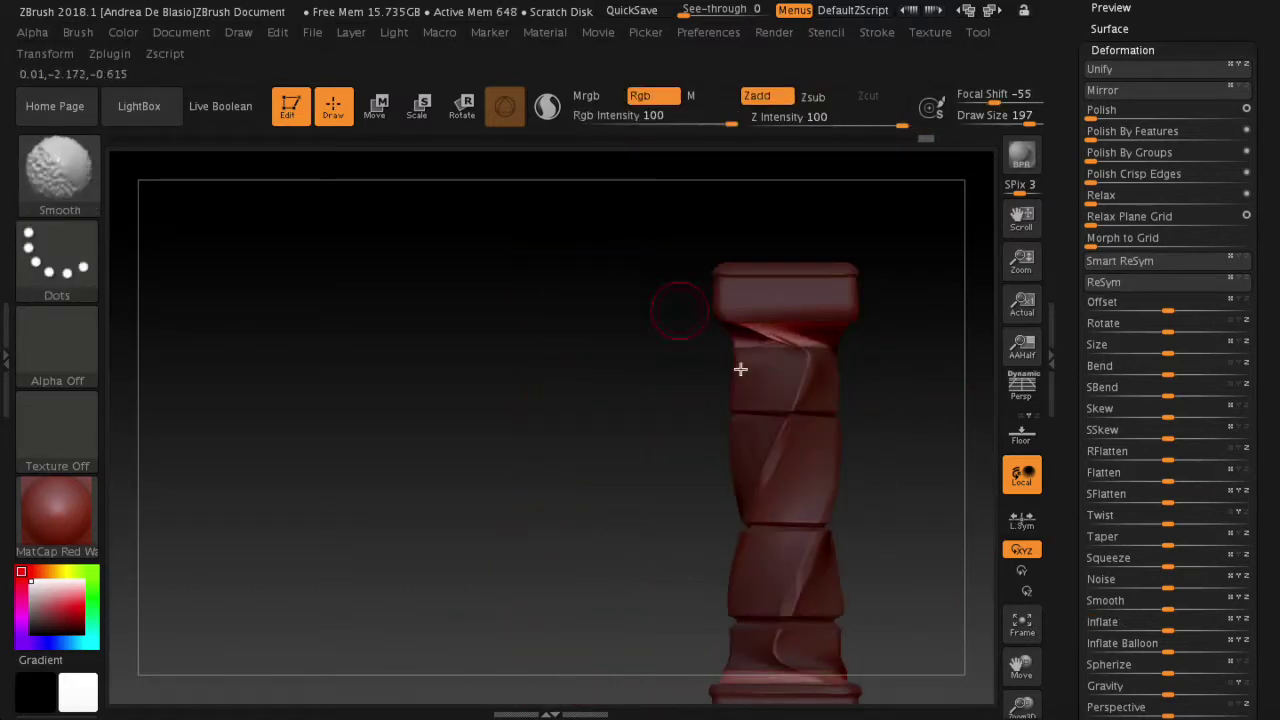
mouse_move(936, 646)
left_mouse_down()
mouse_move(754, 514)
mouse_move(863, 517)
mouse_move(814, 483)
mouse_move(961, 487)
mouse_move(769, 517)
mouse_move(751, 466)
mouse_move(780, 492)
mouse_move(800, 583)
mouse_move(766, 500)
left_mouse_up()
mouse_move(714, 466)
left_mouse_down("alt")
mouse_move(774, 400)
mouse_move(790, 555)
left_mouse_up("alt")
Step: Unwrap UVs with UV Master and export the column as HighPolt.obj
left_click(109, 54)
left_click(164, 410)
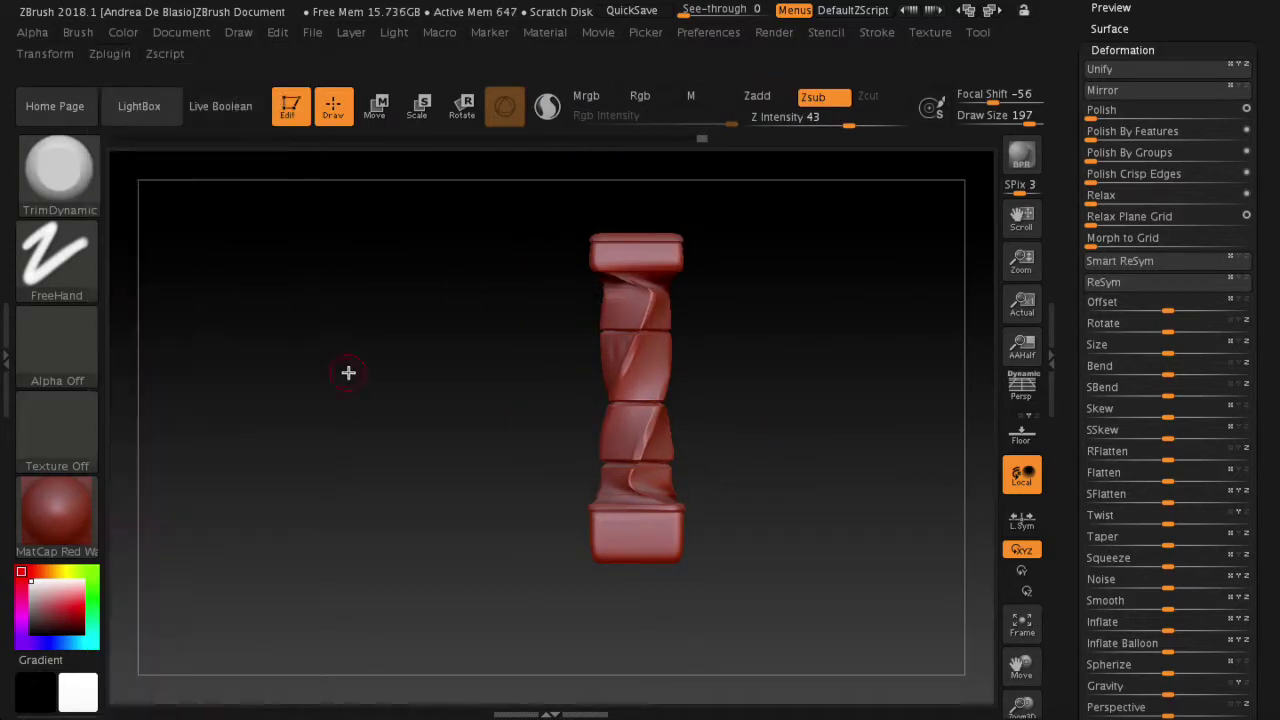
left_click(124, 55)
left_click(262, 460)
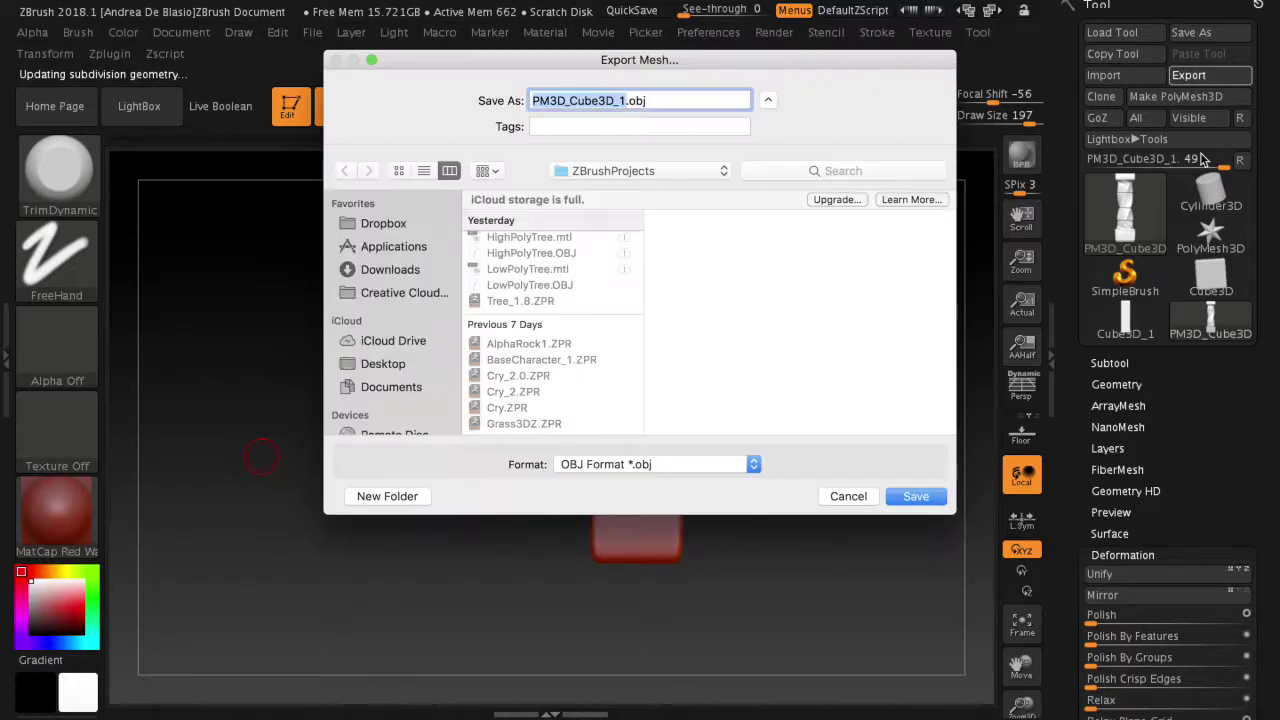
type("HighPol")
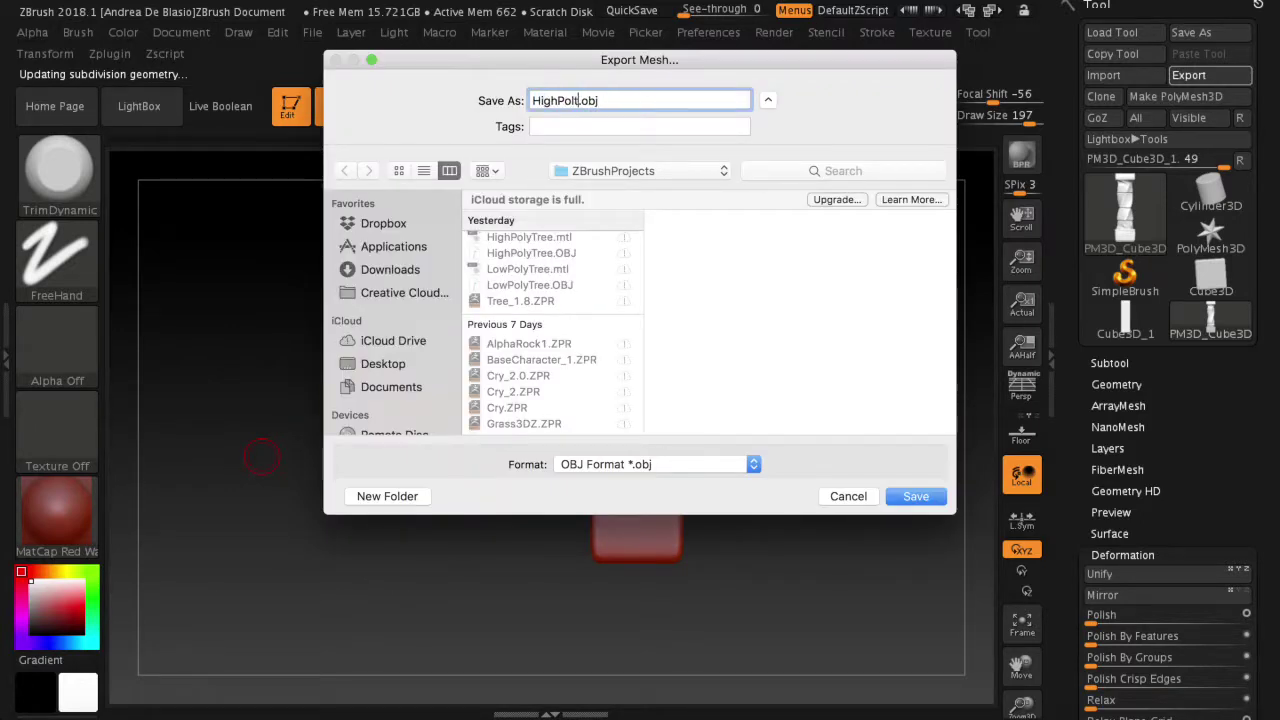
key("Return")
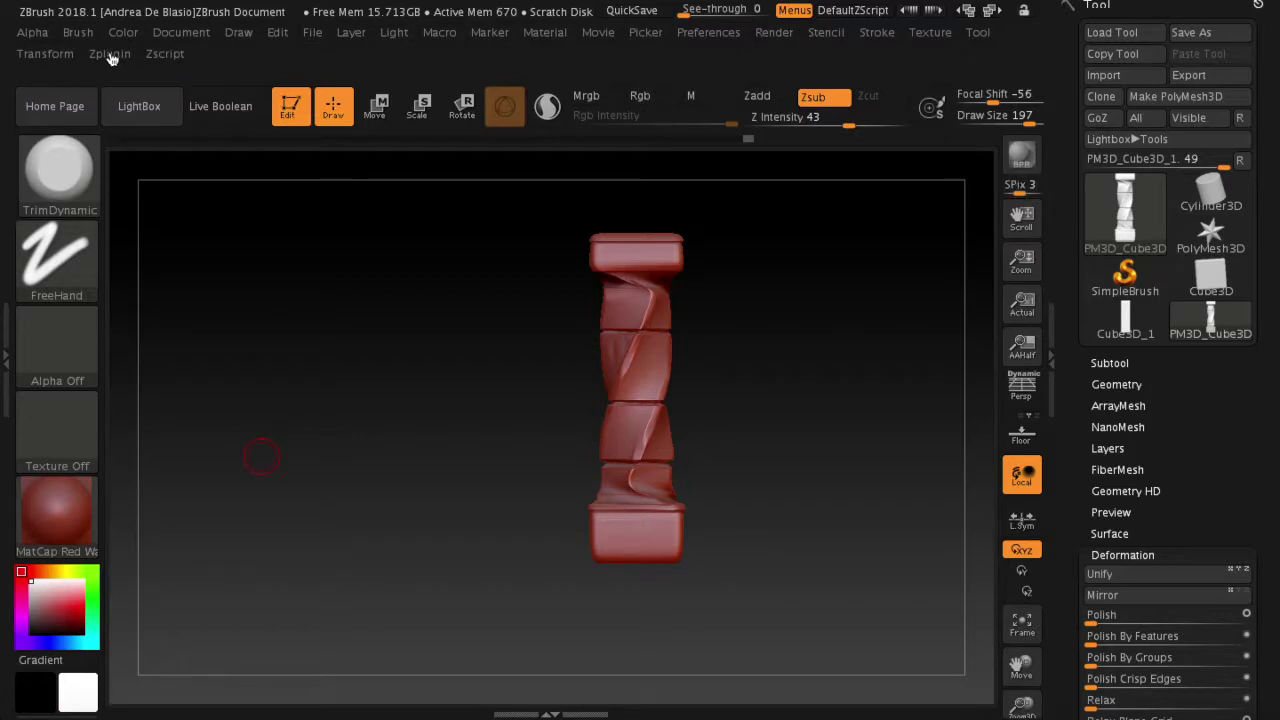
Step: Collapse UV Master and open the Decimation Master plugin
left_click(112, 56)
left_click(155, 406)
left_click(172, 236)
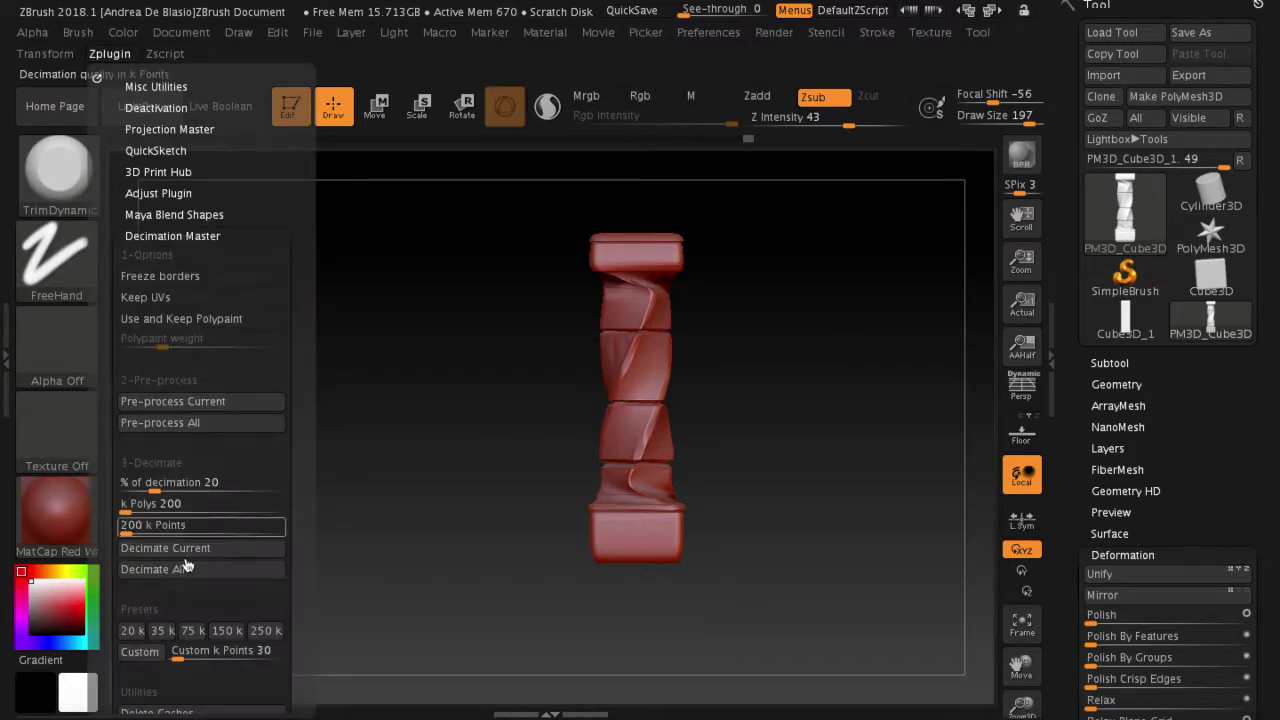
Step: Decimate the column down to a 126-point low-poly mesh with Decimation Master
left_click(165, 569)
left_click(537, 258)
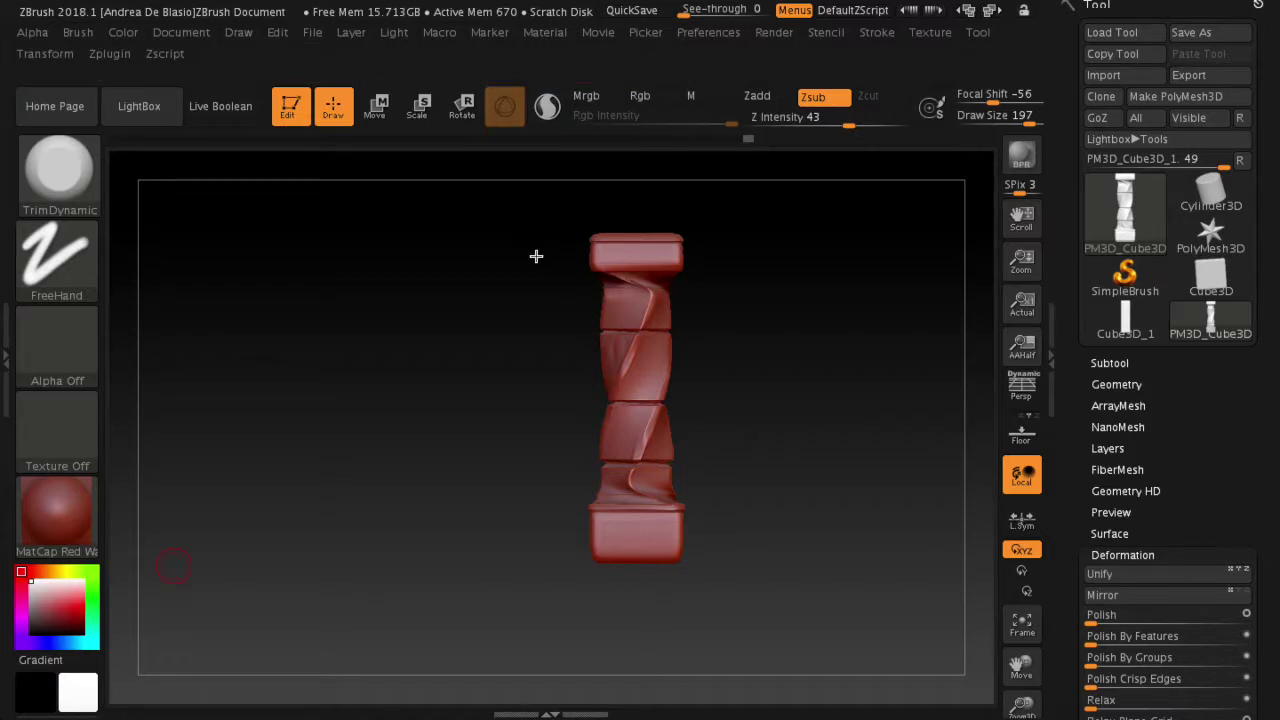
left_click(104, 56)
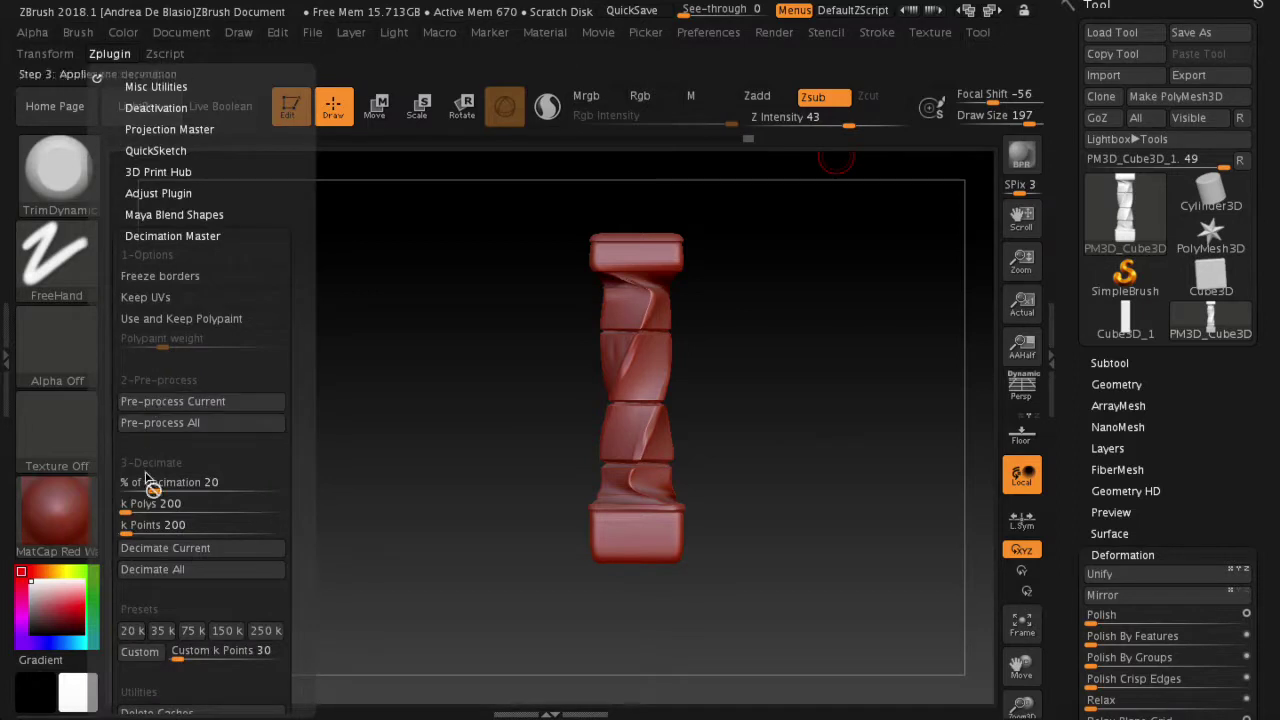
left_click(212, 569)
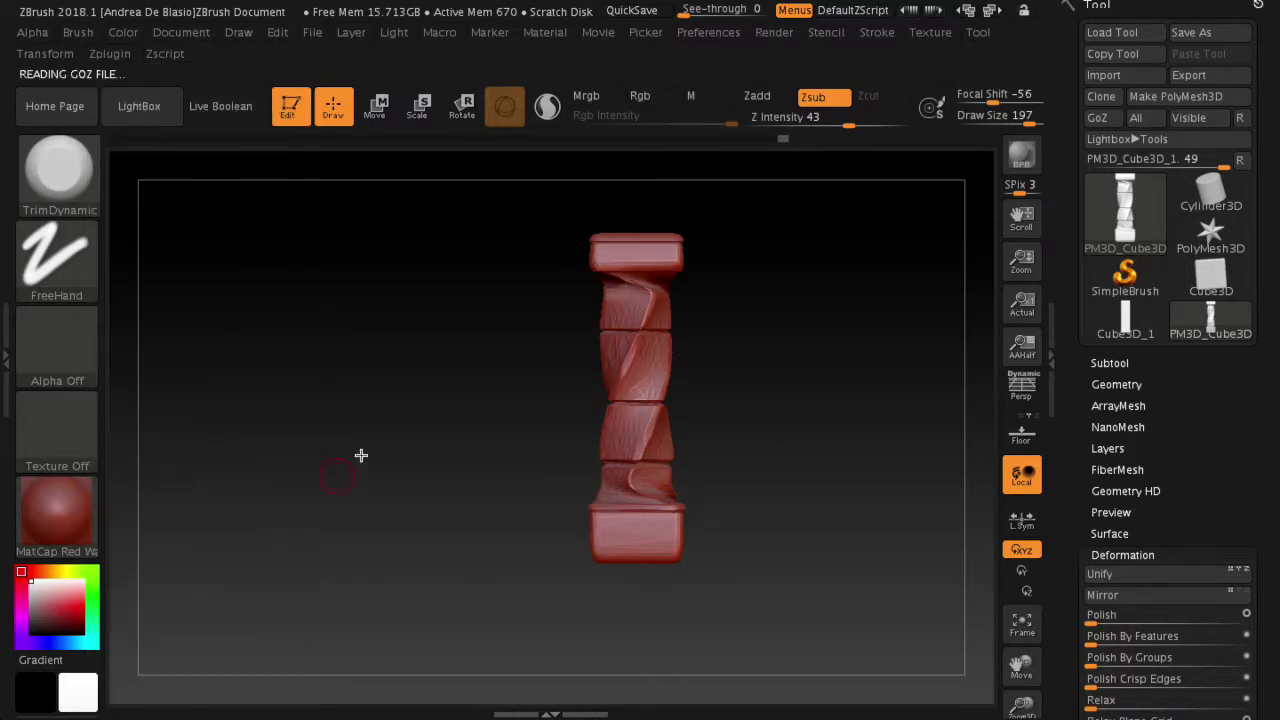
left_click(1049, 352)
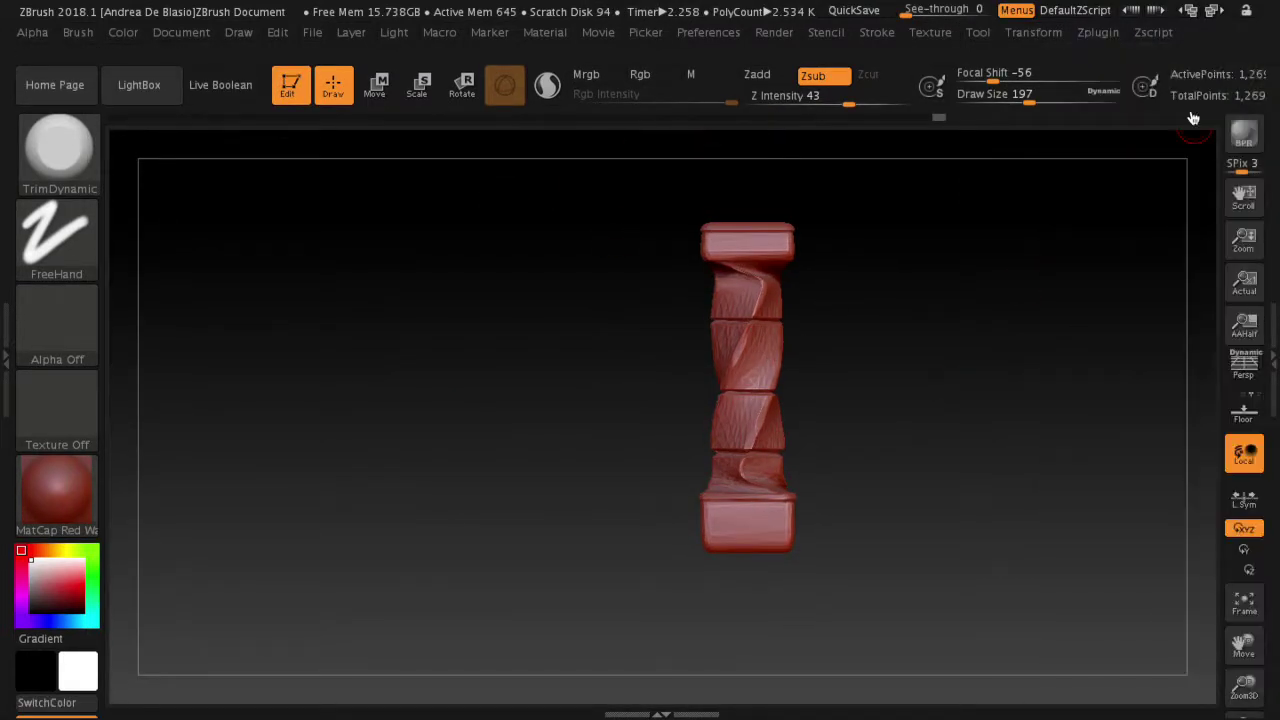
left_click(1097, 34)
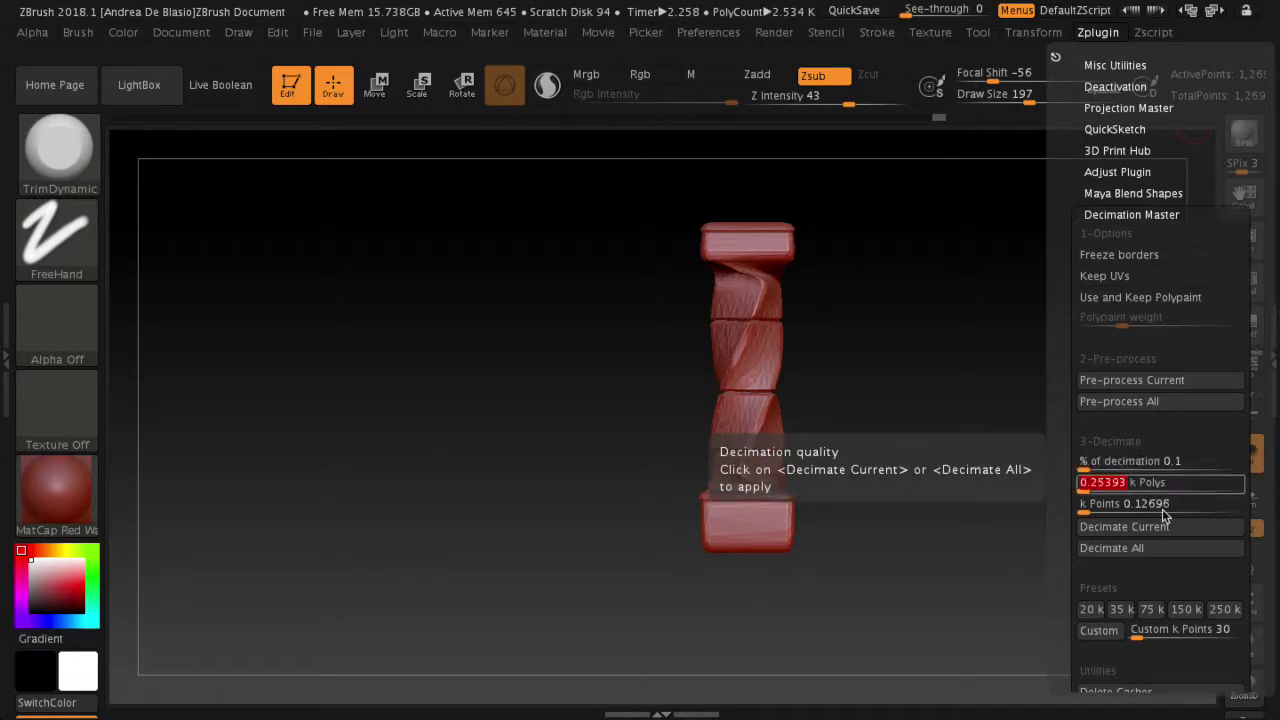
left_click(1160, 526)
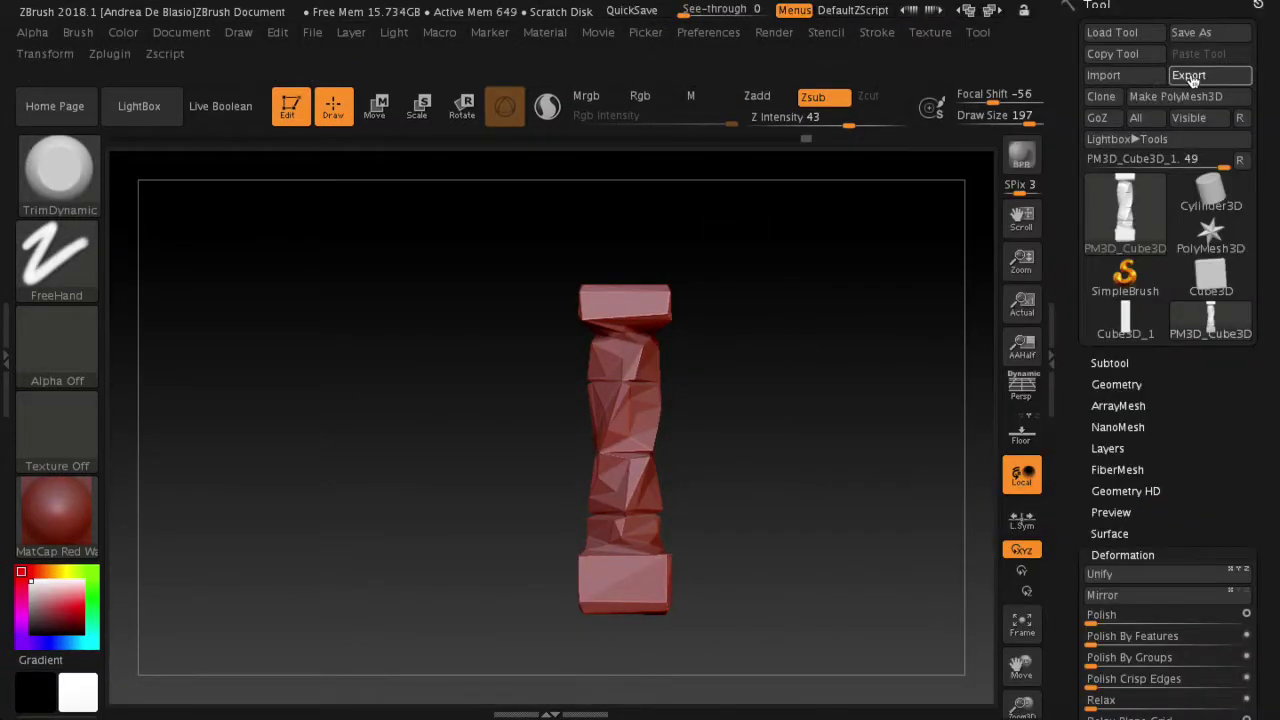
left_click(1190, 76)
Step: Unwrap the low-poly column's UVs and export it as LowPolyColumn.OBJ
left_click(880, 496)
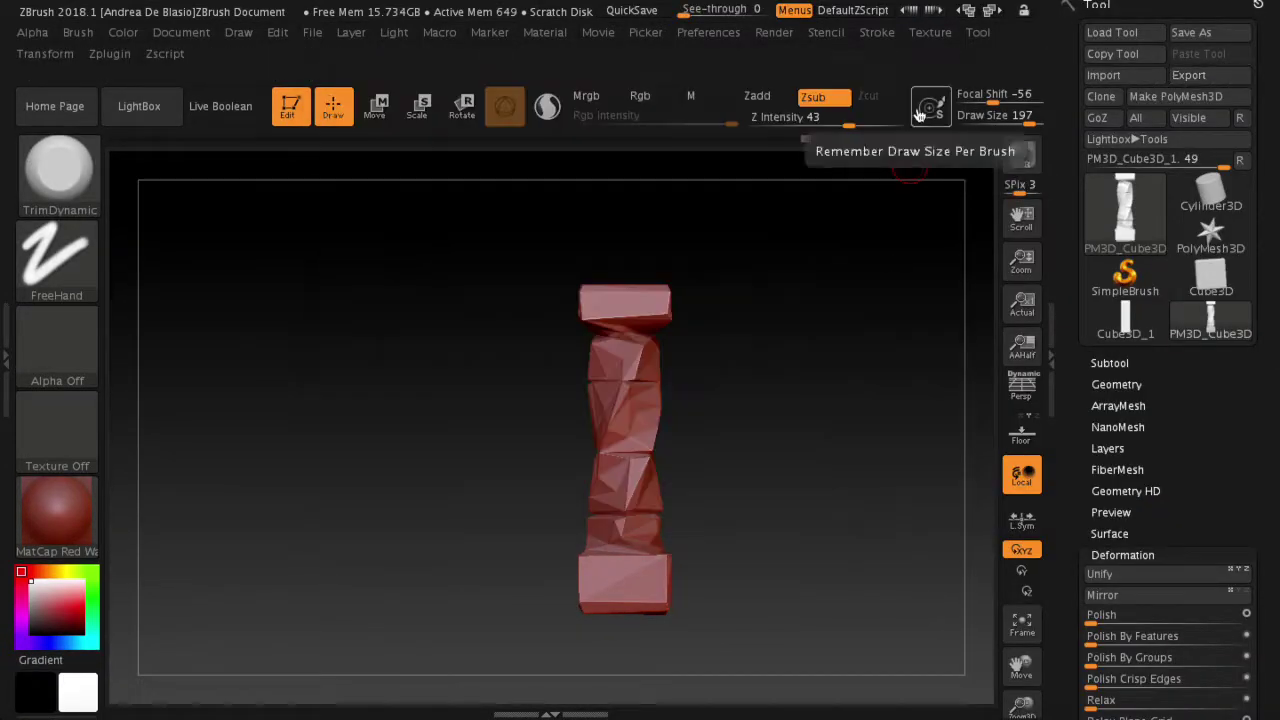
left_click(110, 53)
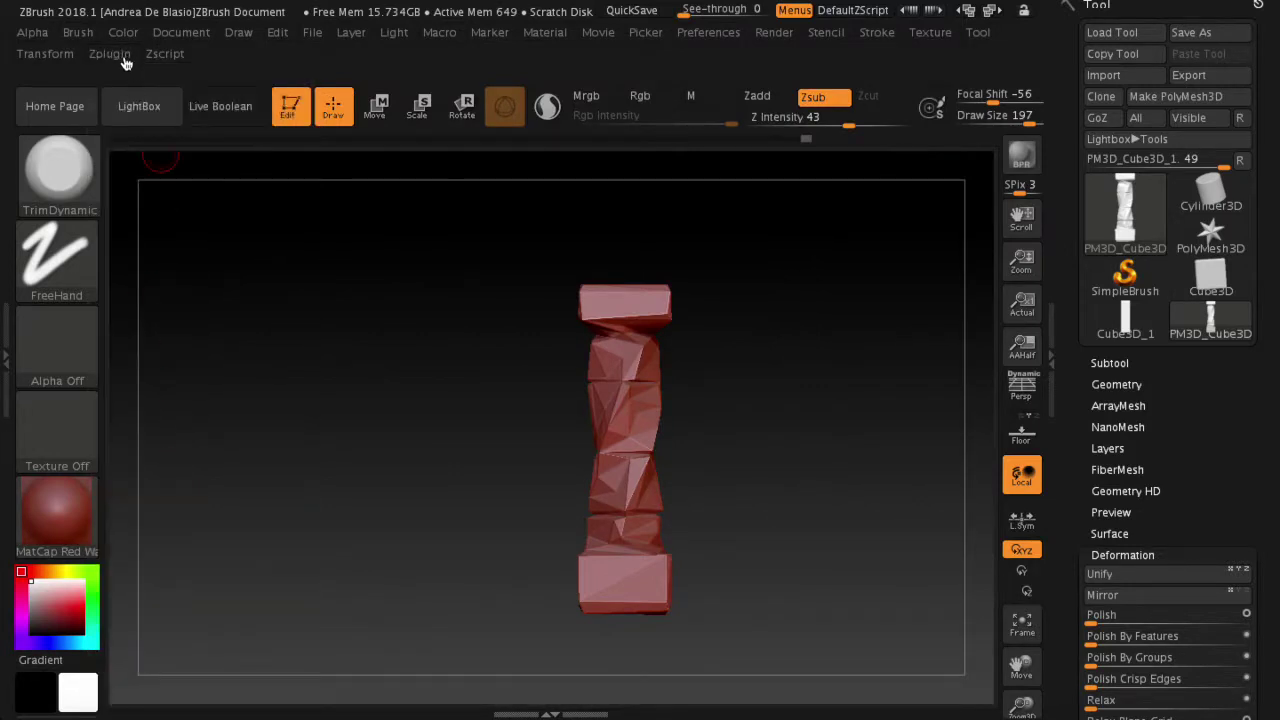
left_click(110, 53)
left_click(143, 406)
left_click(149, 454)
left_click(1190, 76)
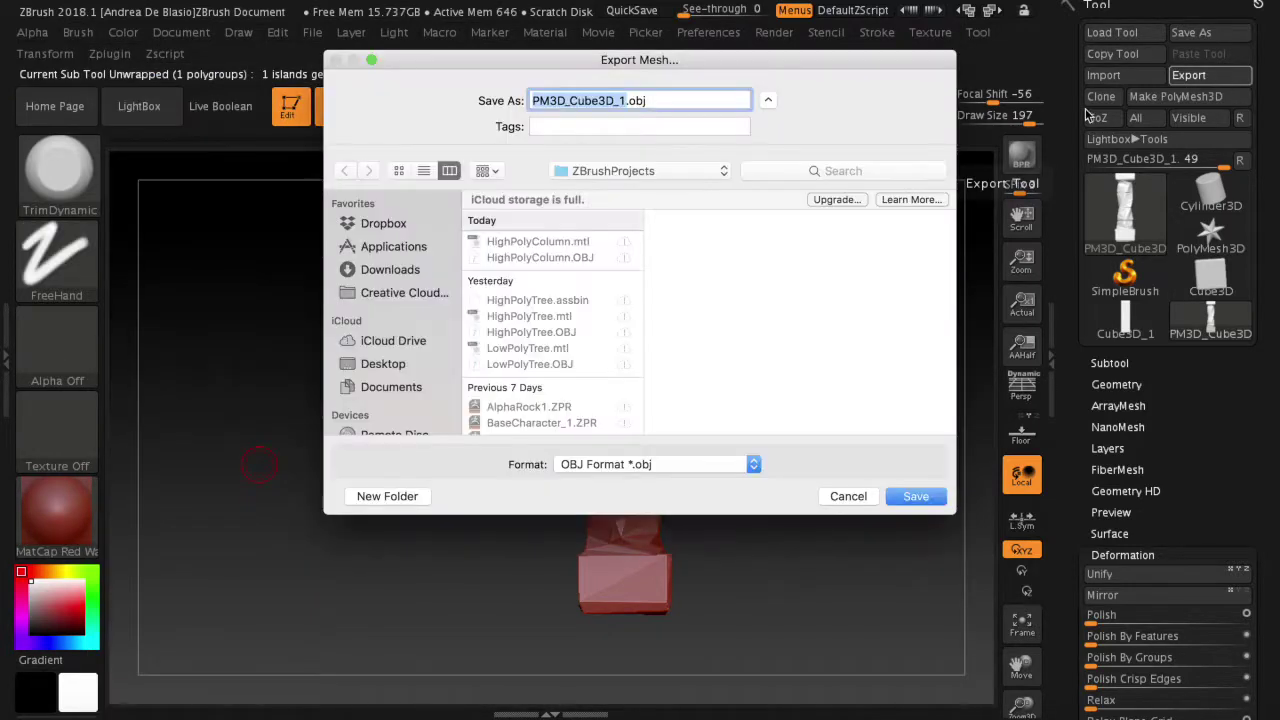
left_click_drag(558, 100, 532, 100)
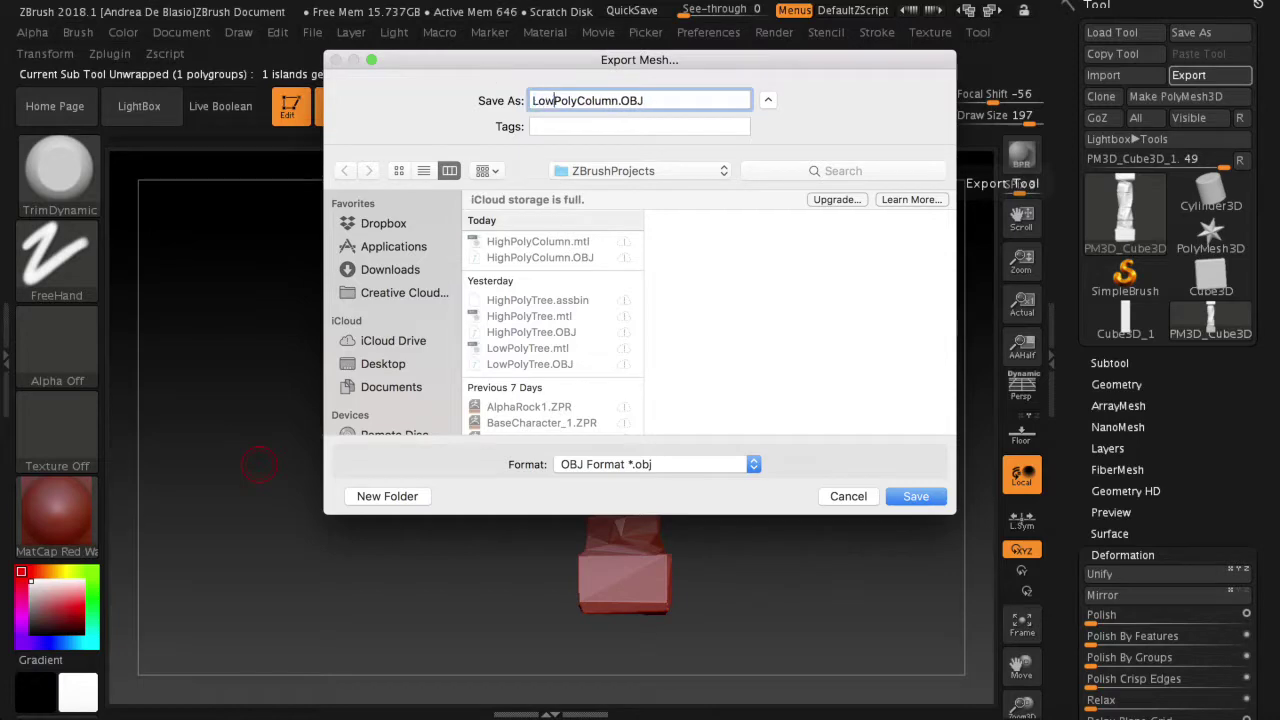
key("Return")
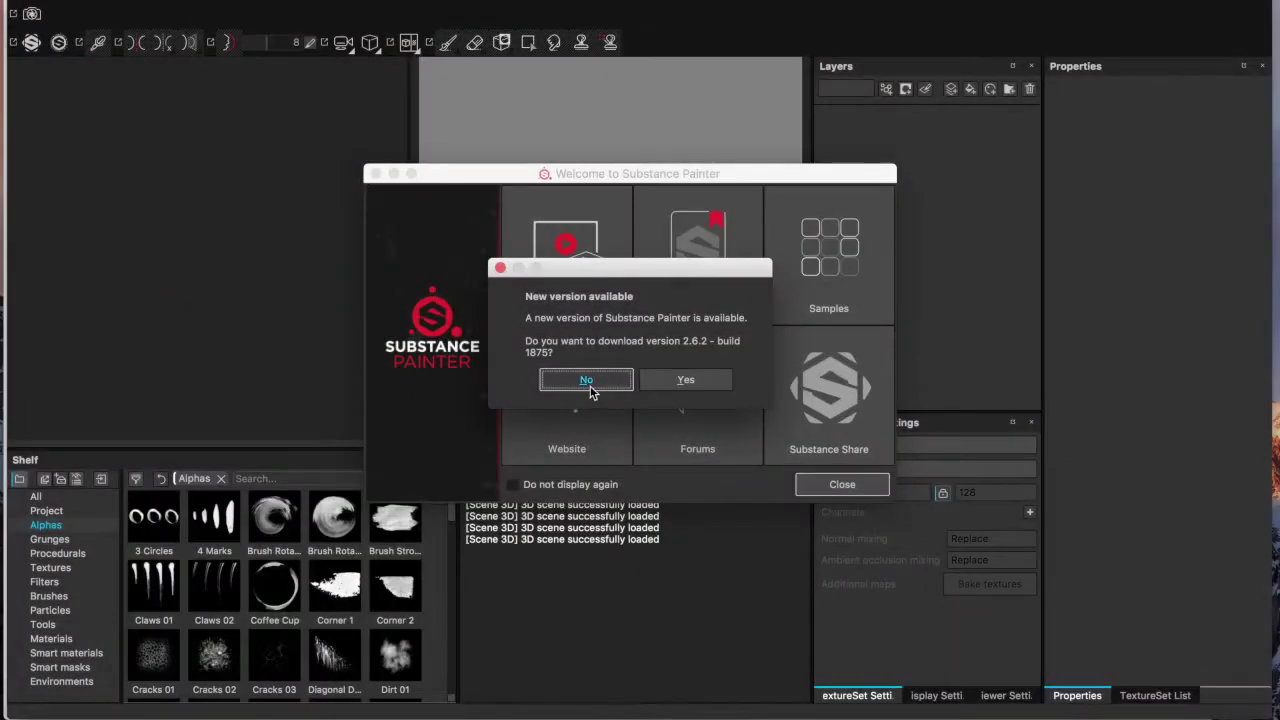
Step: In Substance Painter, dismiss the update notice and welcome screen and start a new project
left_click(586, 380)
left_click(375, 173)
left_click(200, 5)
left_click(215, 7)
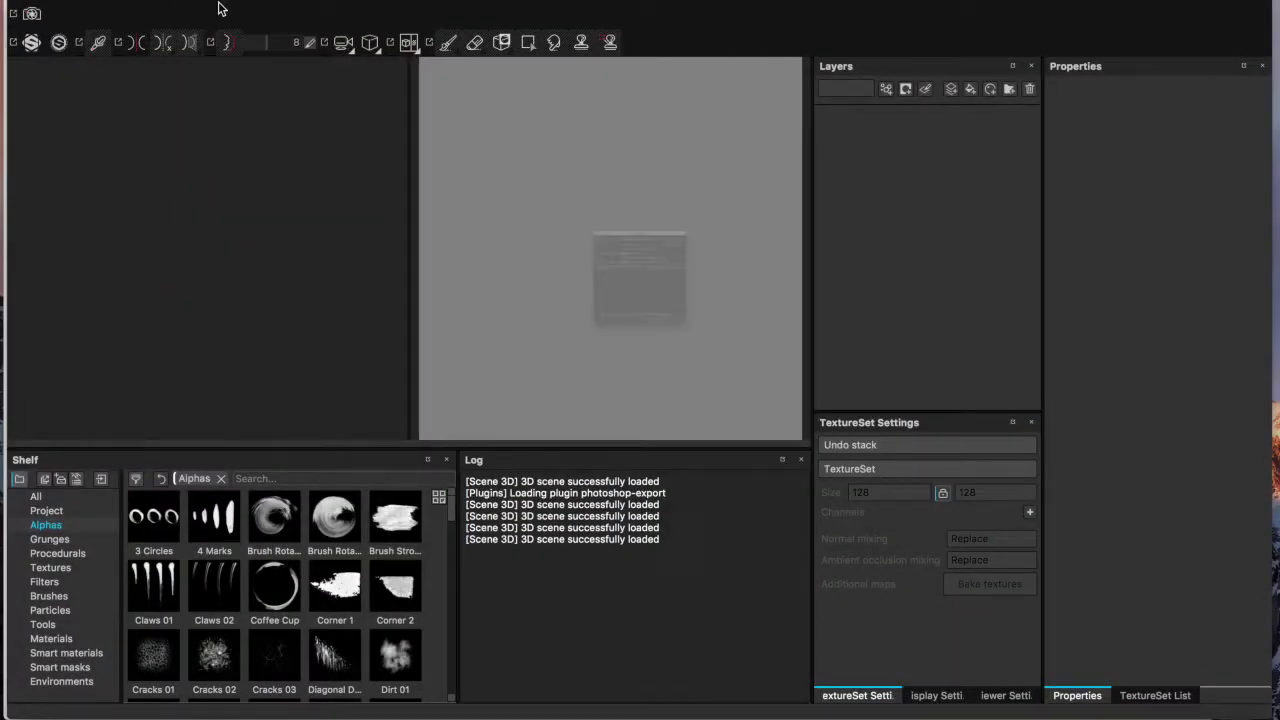
Step: Create the new project using LowPolyColumn.OBJ as the mesh
left_click(770, 176)
double_click(657, 271)
key("Return")
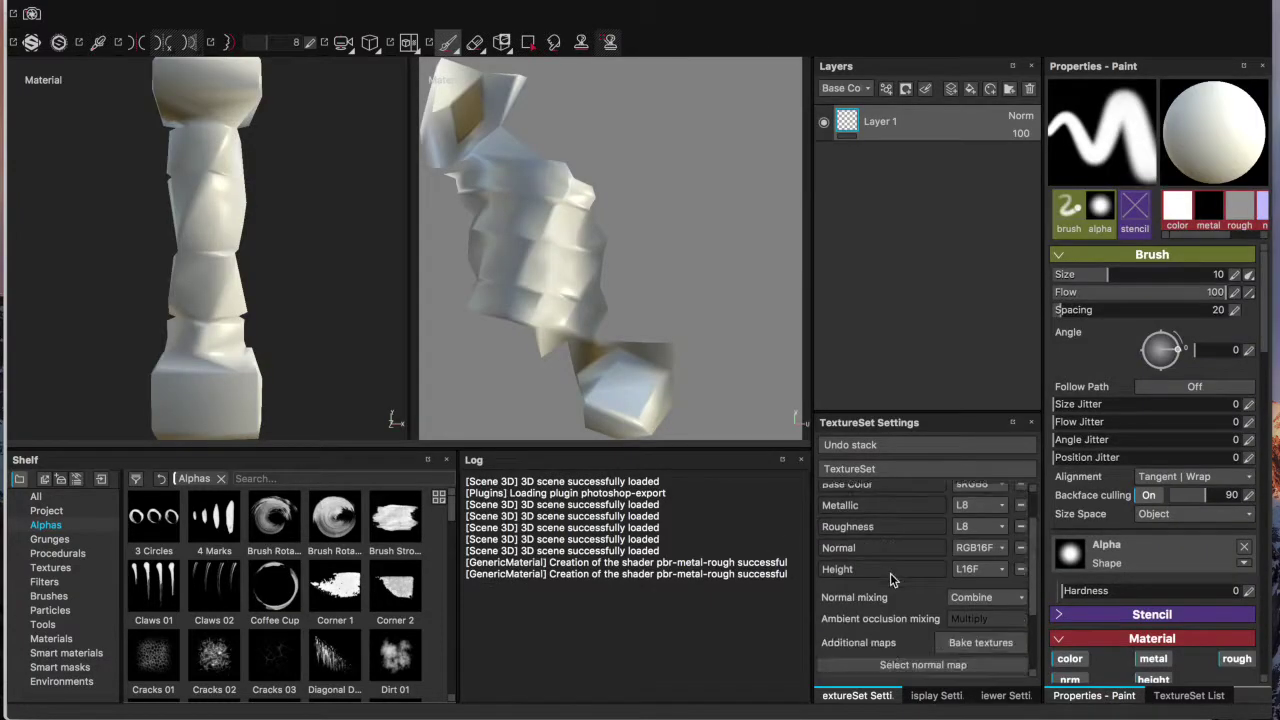
Step: Bake normal and world space normal maps using the high-poly column OBJ
left_click(980, 554)
left_click(869, 177)
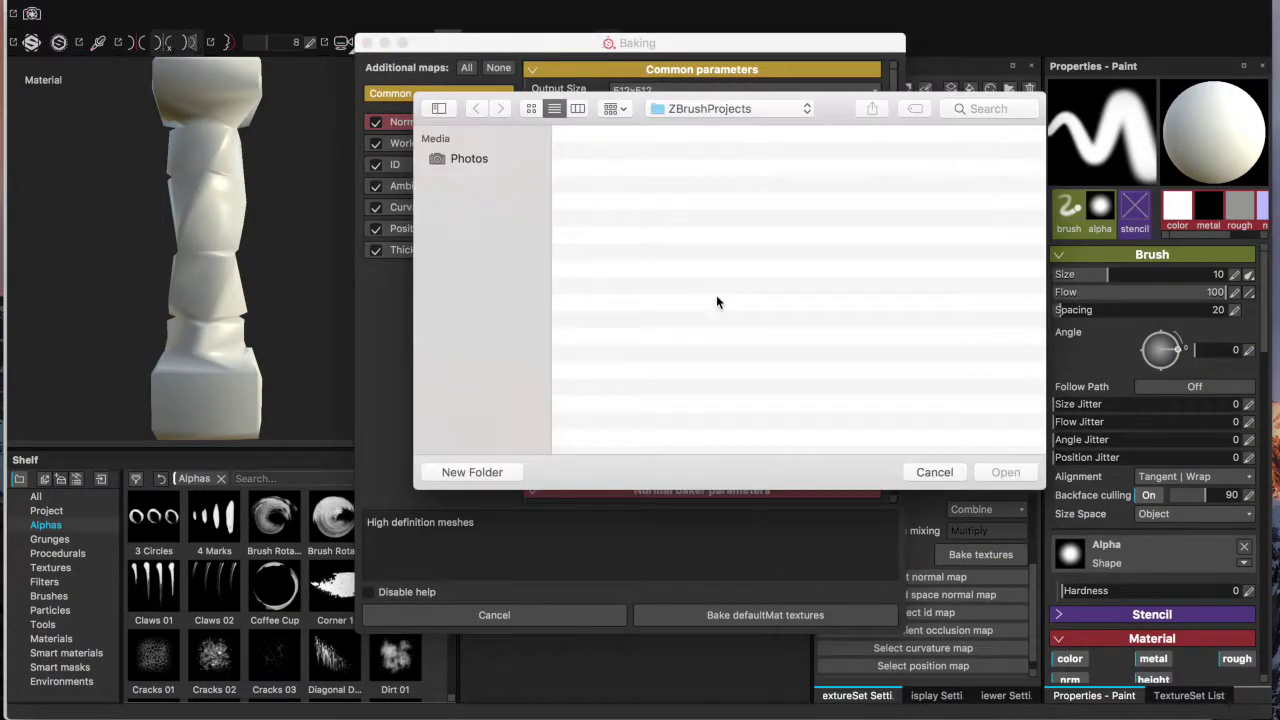
double_click(680, 229)
left_click(766, 615)
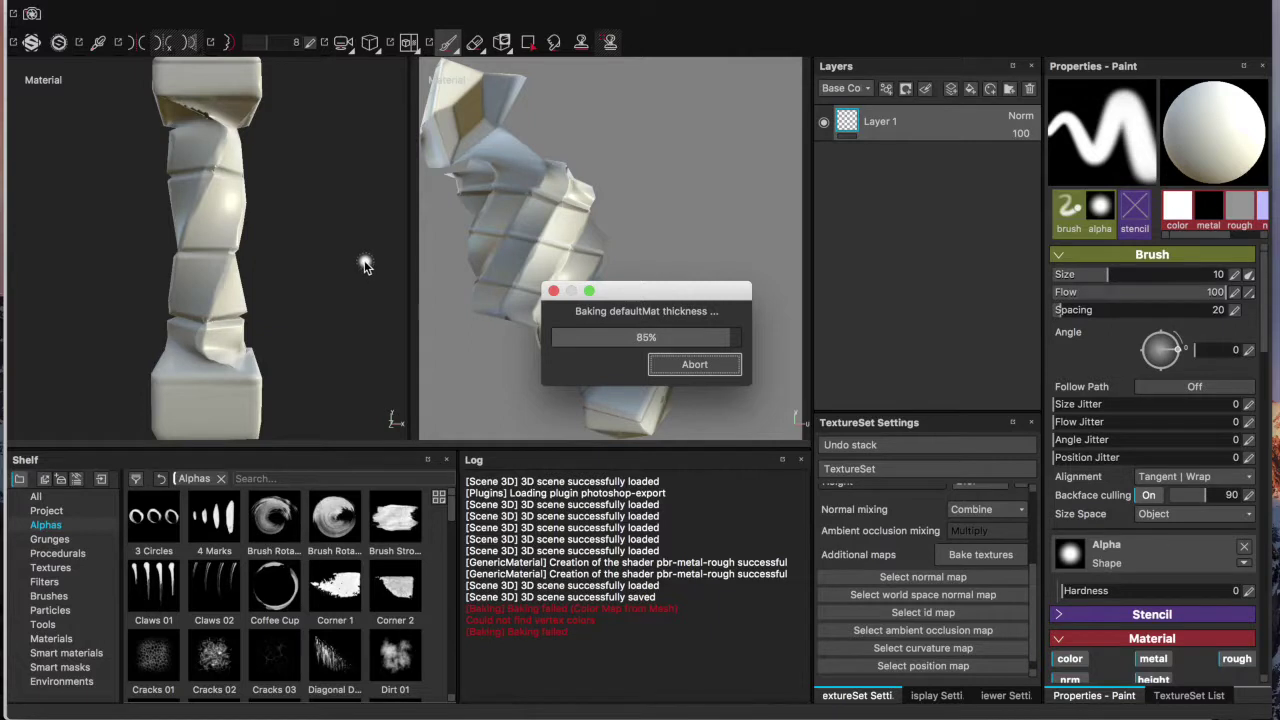
key("Return")
left_click_drag(277, 300, 268, 333, "alt")
key("f")
left_click(66, 652)
scroll(220, 640, "down", 5)
scroll(224, 643, "down", 3)
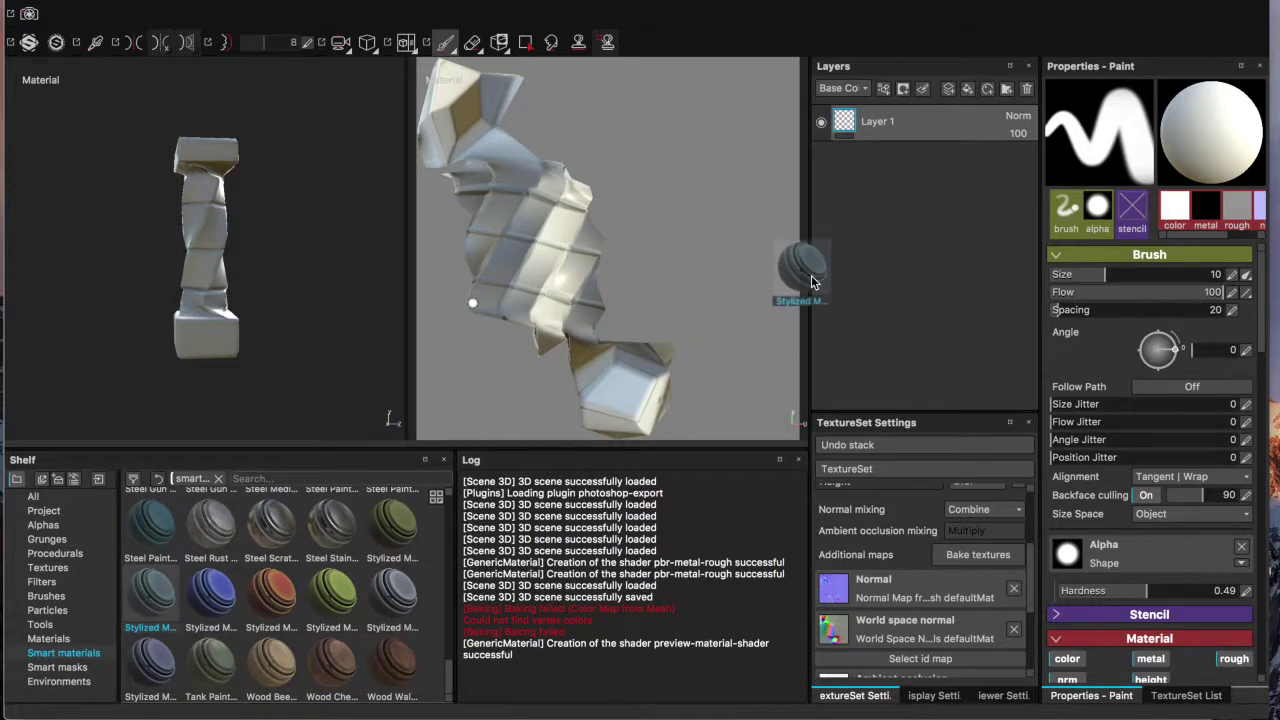
Step: Apply the Stylized smart material to the column and expand its sub-layers
left_click_drag(755, 505, 785, 425)
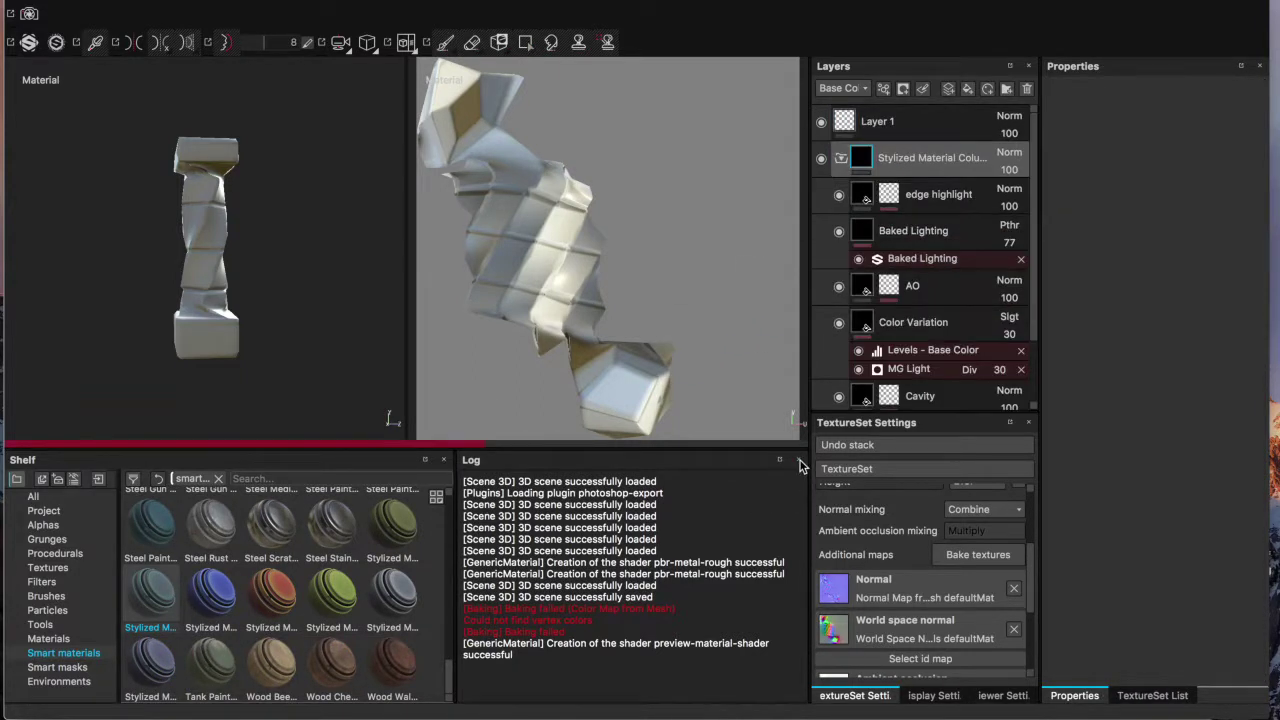
left_click(799, 461)
mouse_move(314, 334)
left_mouse_down("alt")
mouse_move(223, 323)
mouse_move(281, 320)
mouse_move(263, 220)
mouse_move(294, 217)
left_mouse_up("alt")
left_click(841, 158)
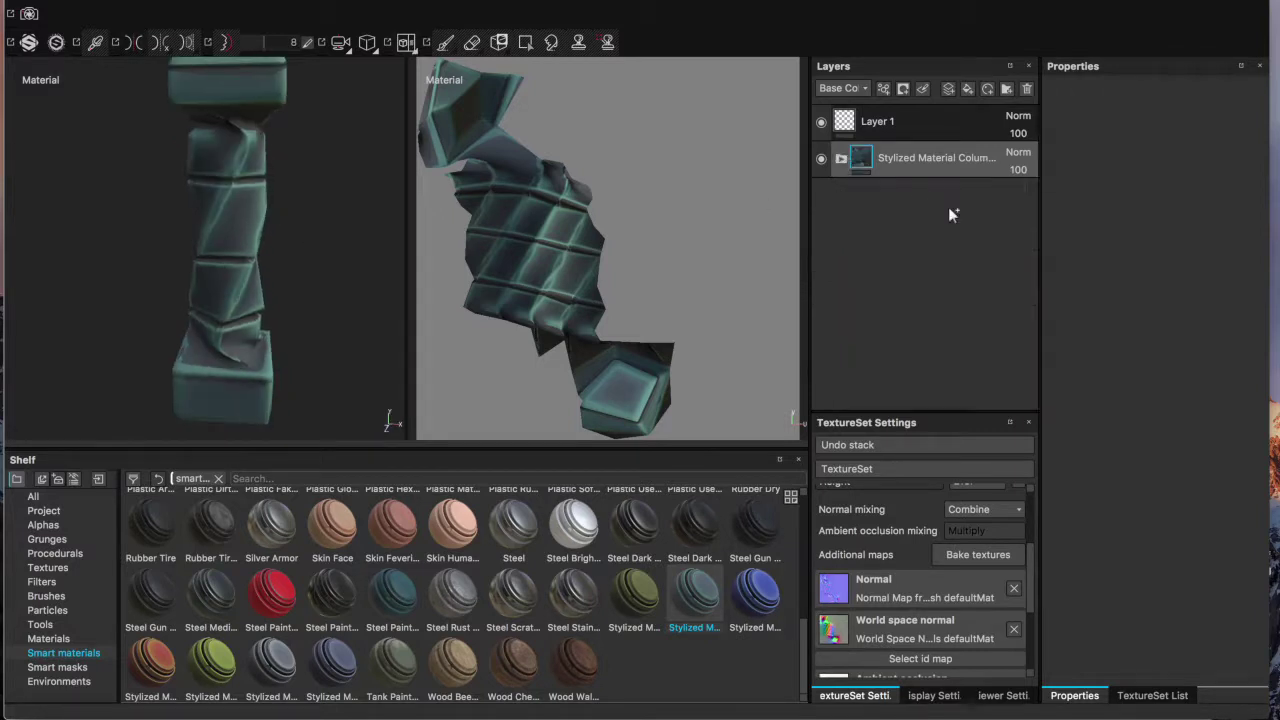
left_click(841, 158)
scroll(890, 347, "down", 2)
scroll(890, 347, "up", 3)
Step: Change the Base layer's base colour to a lighter teal
right_click(880, 222)
key("Escape")
scroll(917, 280, "down", 3)
left_click(890, 355)
left_click(1085, 377)
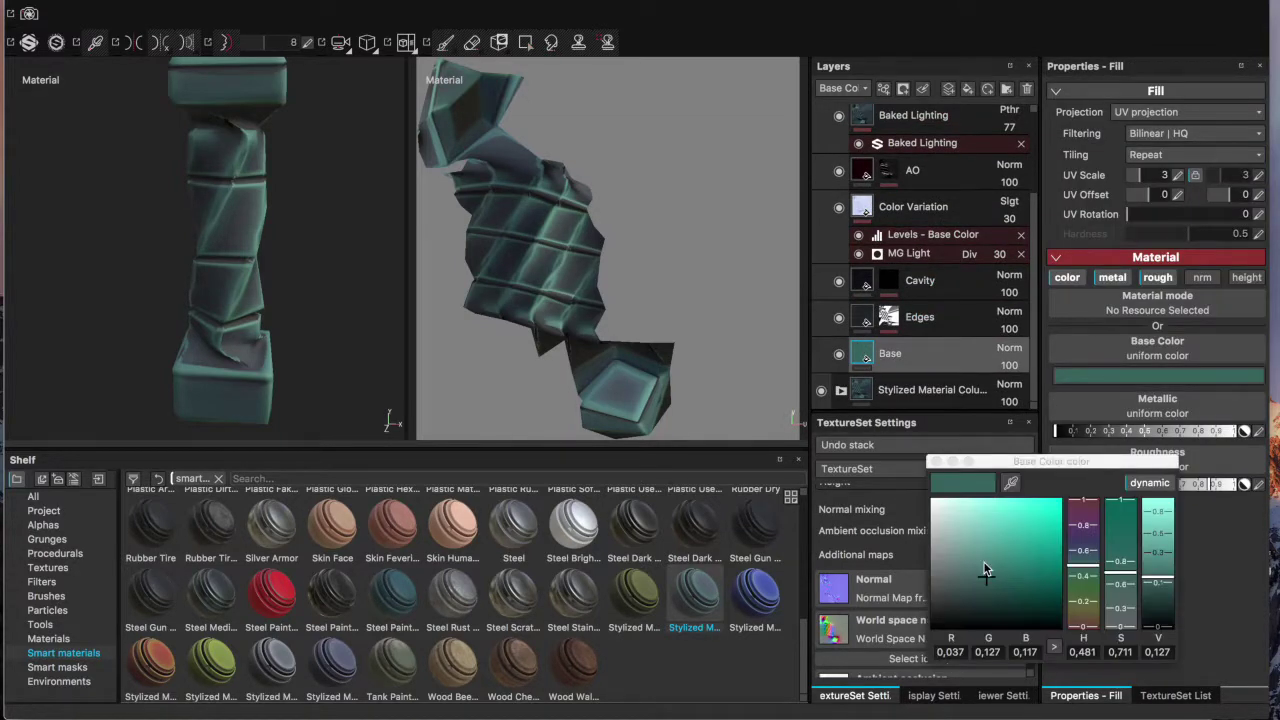
left_click(983, 557)
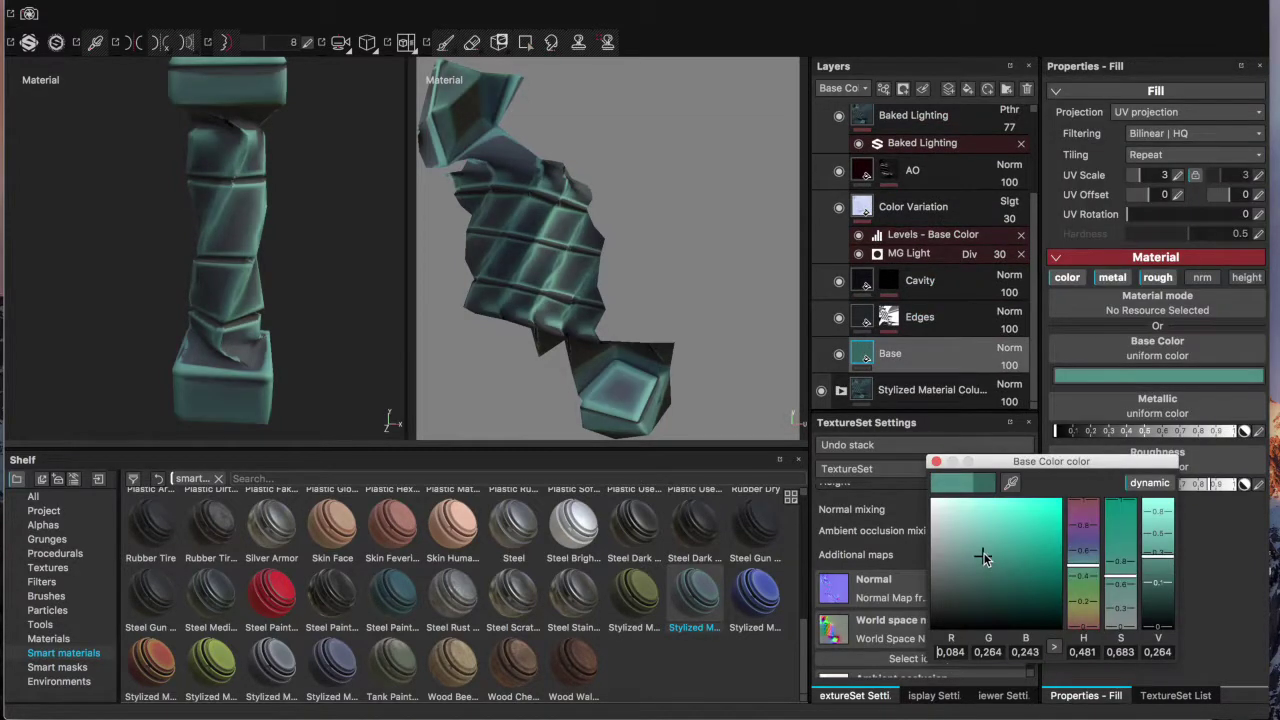
left_click(936, 461)
Step: Add a black mask to the stylized material layer folder
scroll(936, 178, "up", 5)
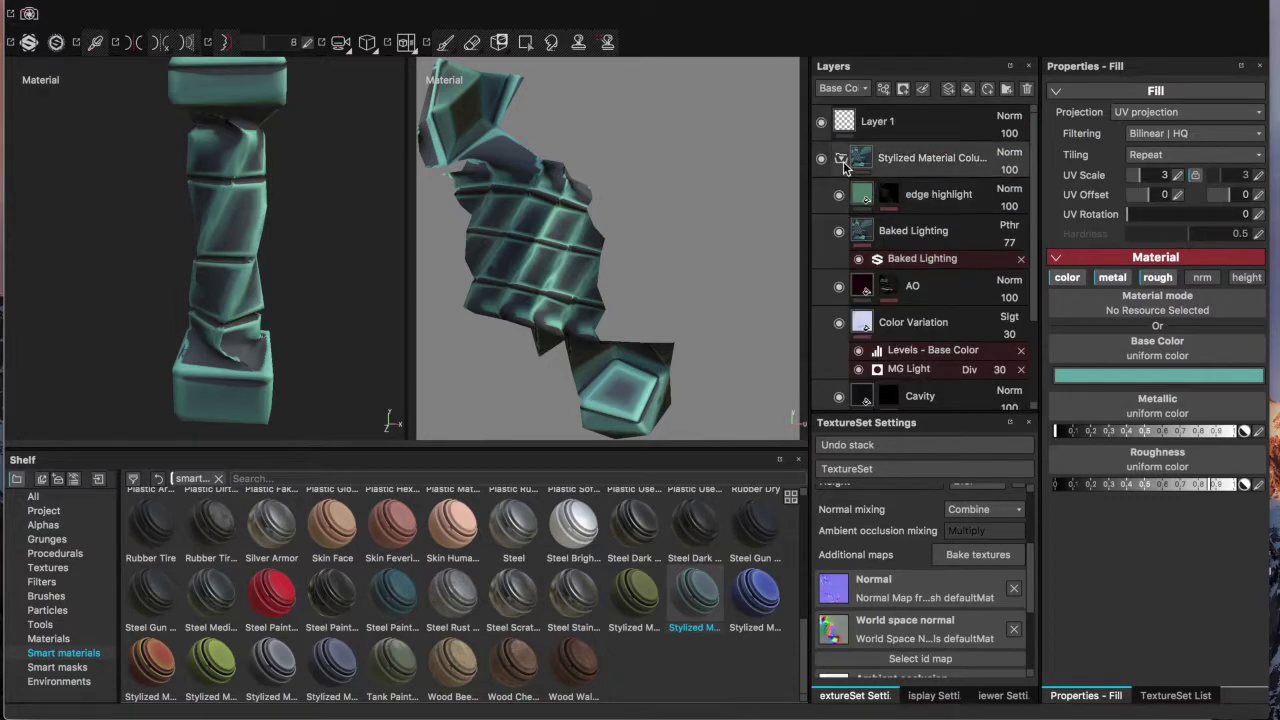
right_click(950, 177)
left_click(950, 193)
Step: Widen the 3D view beside a smaller 2D view and set the brush size to 27.49
left_click_drag(297, 410, 193, 421, "alt")
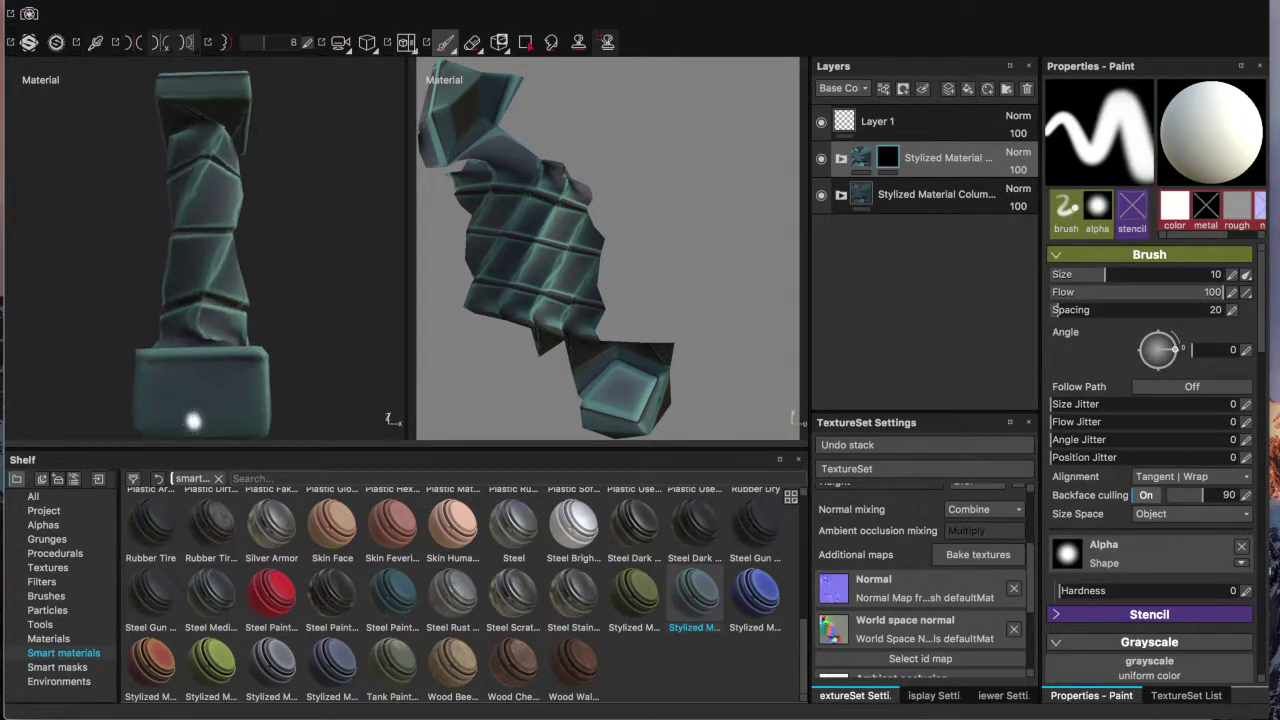
left_click_drag(193, 421, 206, 428, "alt")
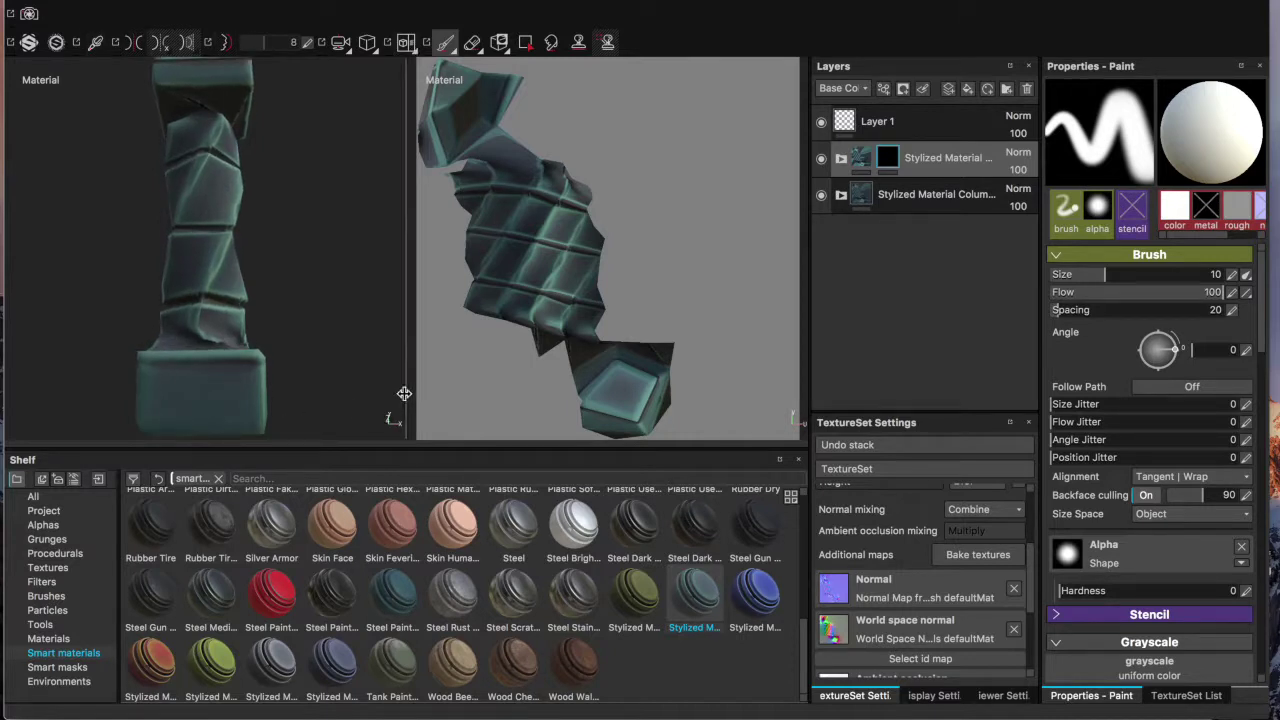
left_click_drag(404, 393, 617, 393)
right_click_drag(356, 372, 400, 372, "ctrl")
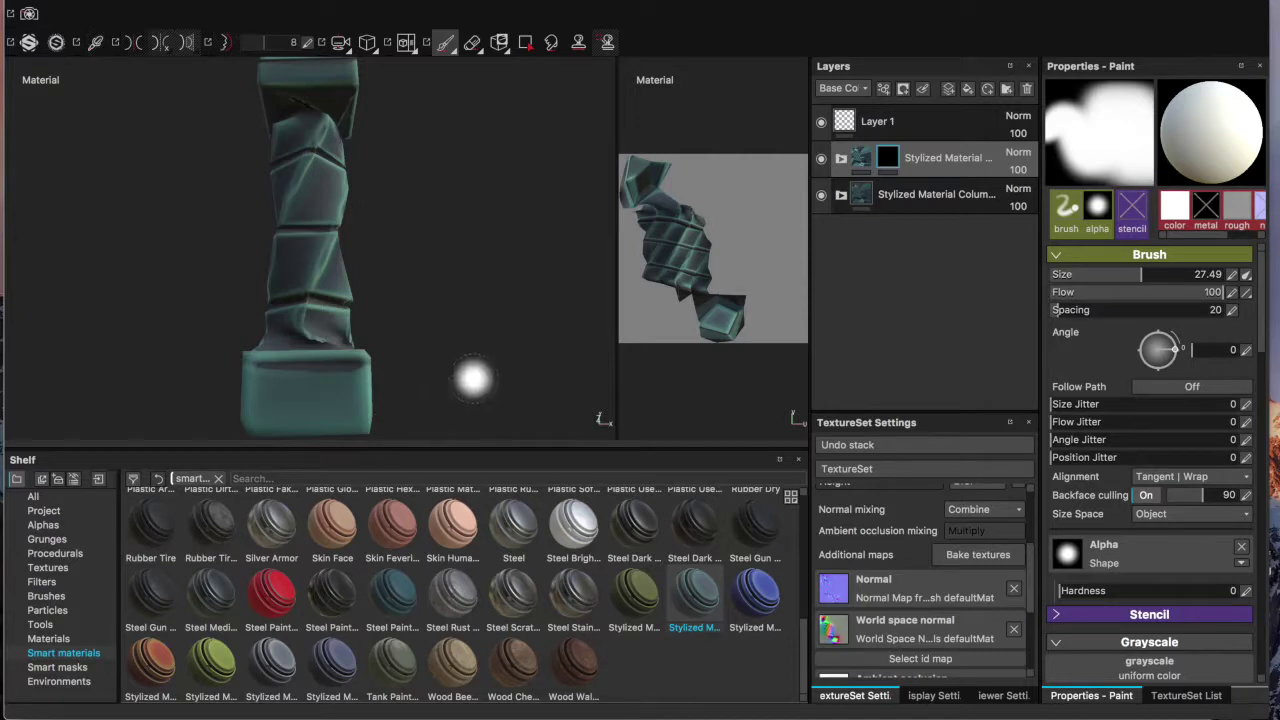
Step: Orbit and zoom around the column to a straight side view near its base
left_click_drag(473, 378, 470, 410, "alt")
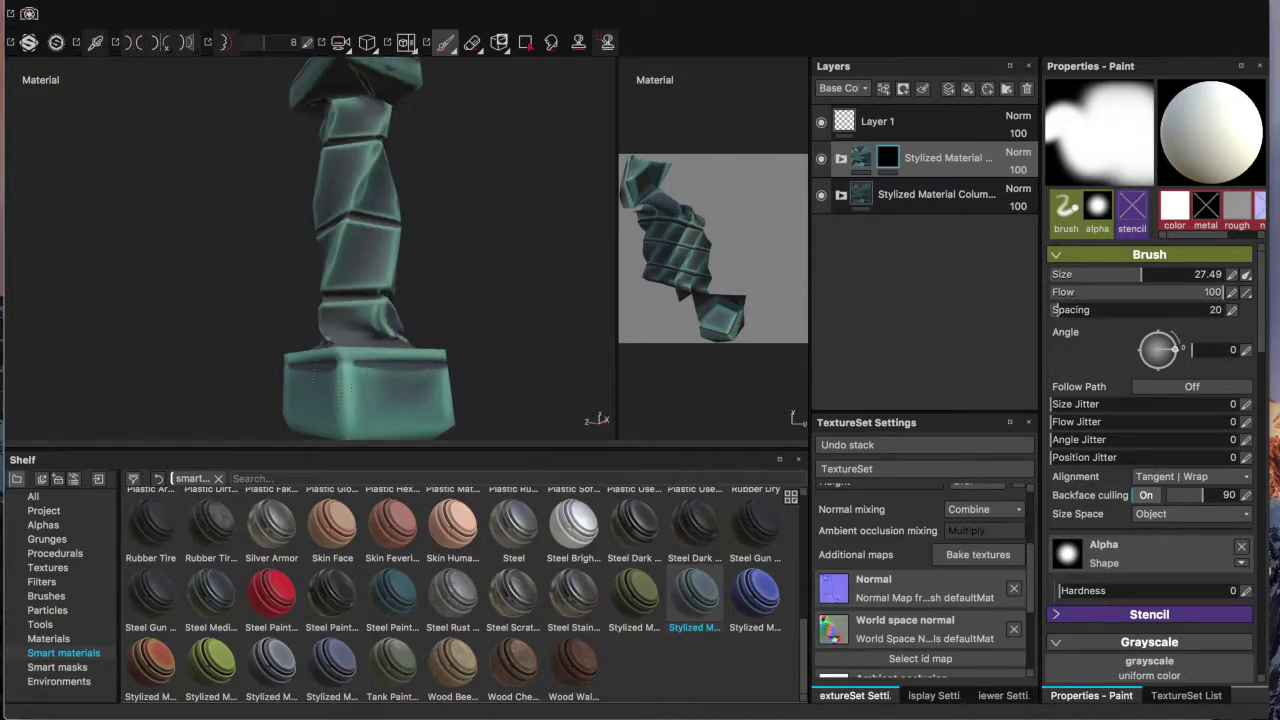
mouse_move(463, 395)
left_mouse_down("alt")
mouse_move(251, 366)
mouse_move(234, 388)
left_mouse_up("alt")
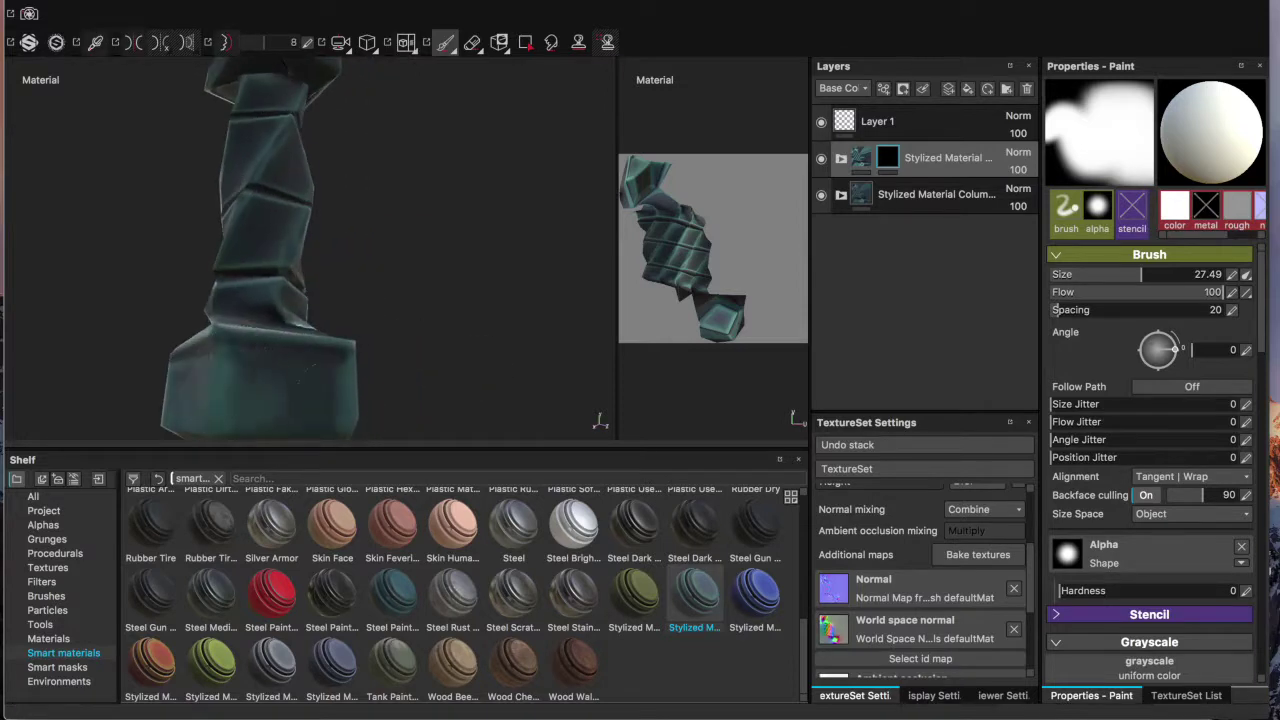
mouse_move(399, 347)
left_mouse_down("alt")
mouse_move(246, 380)
mouse_move(366, 312)
left_mouse_up("alt")
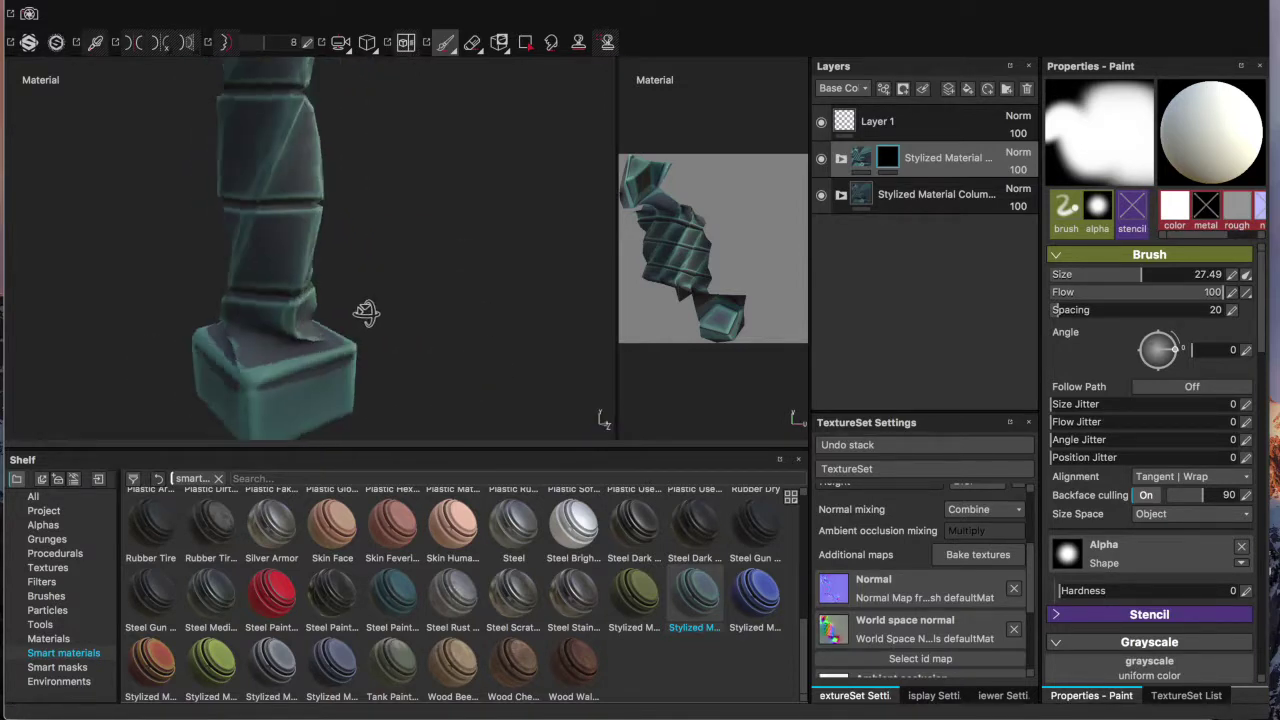
scroll(366, 200, "up", 2)
scroll(309, 120, "down", 5)
scroll(305, 100, "down", 3)
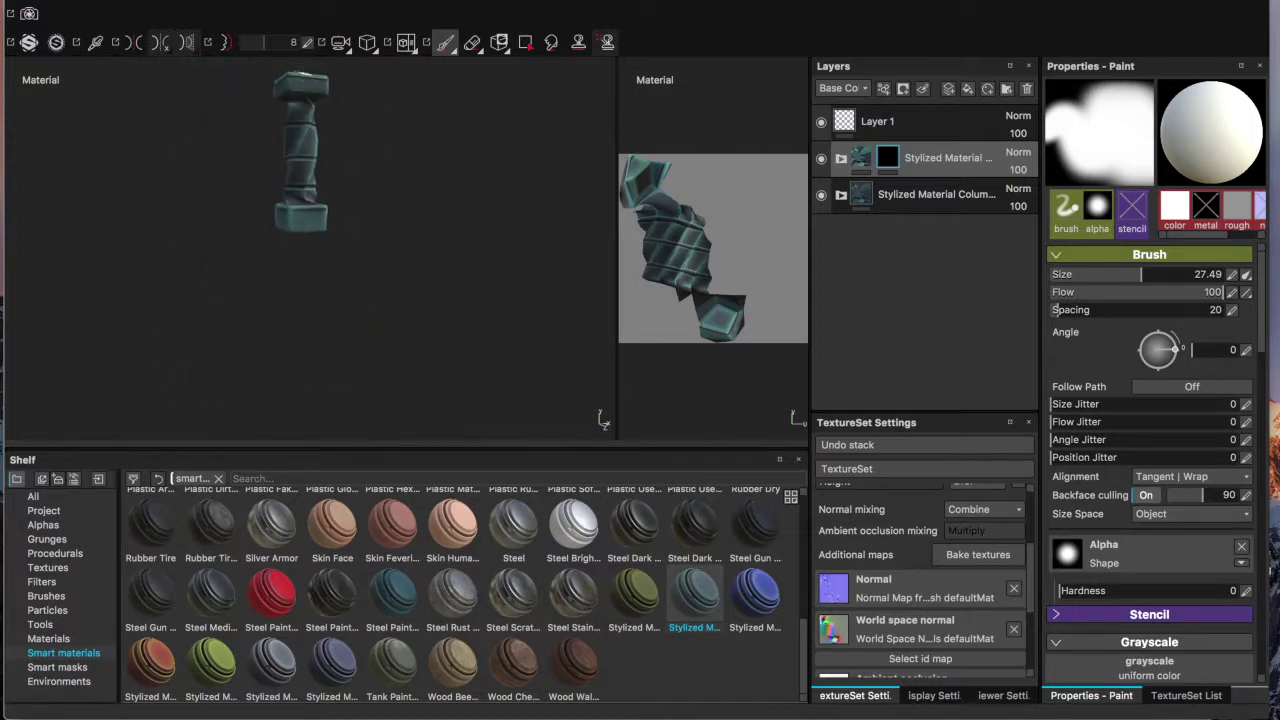
scroll(306, 77, "up", 5)
Step: Orbit to look down on the top cap, then view the whole column upright
mouse_move(414, 141)
left_mouse_down("alt")
mouse_move(371, 300)
mouse_move(315, 305)
mouse_move(343, 229)
mouse_move(300, 175)
left_mouse_up("alt")
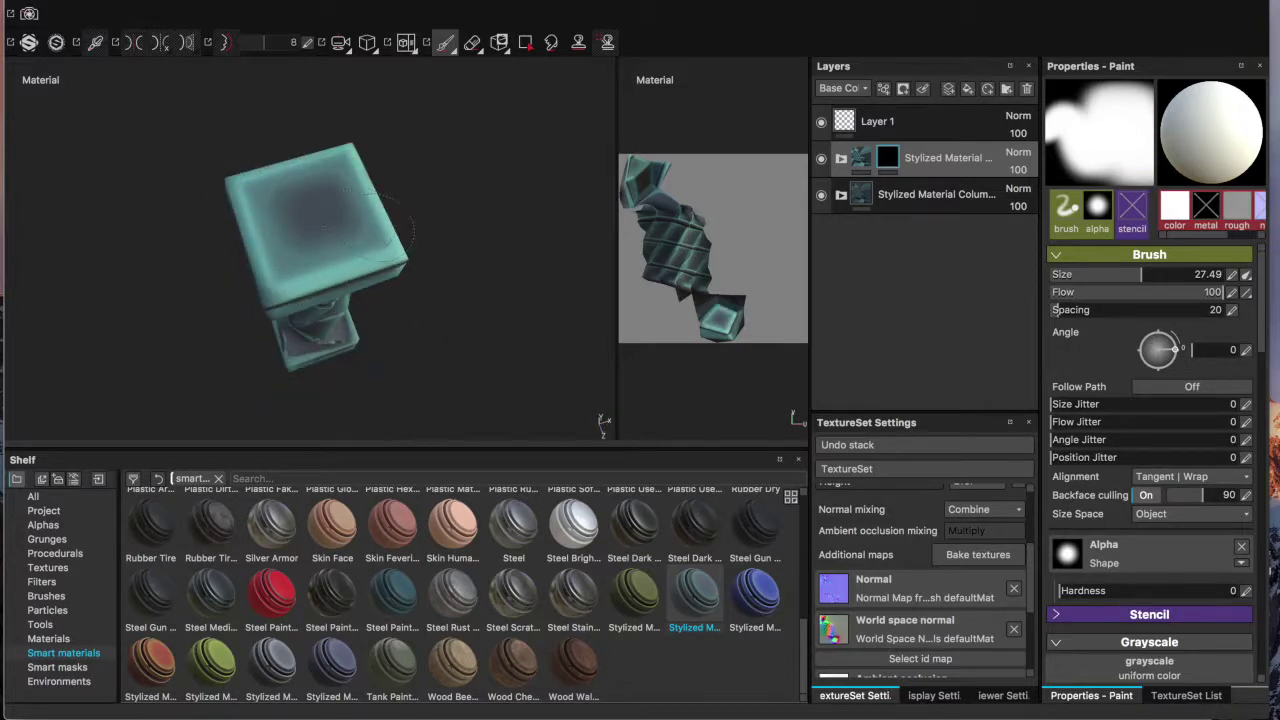
left_click_drag(355, 220, 243, 137, "alt")
mouse_move(457, 319)
left_mouse_down("alt")
mouse_move(205, 310)
mouse_move(229, 277)
mouse_move(229, 305)
left_mouse_up("alt")
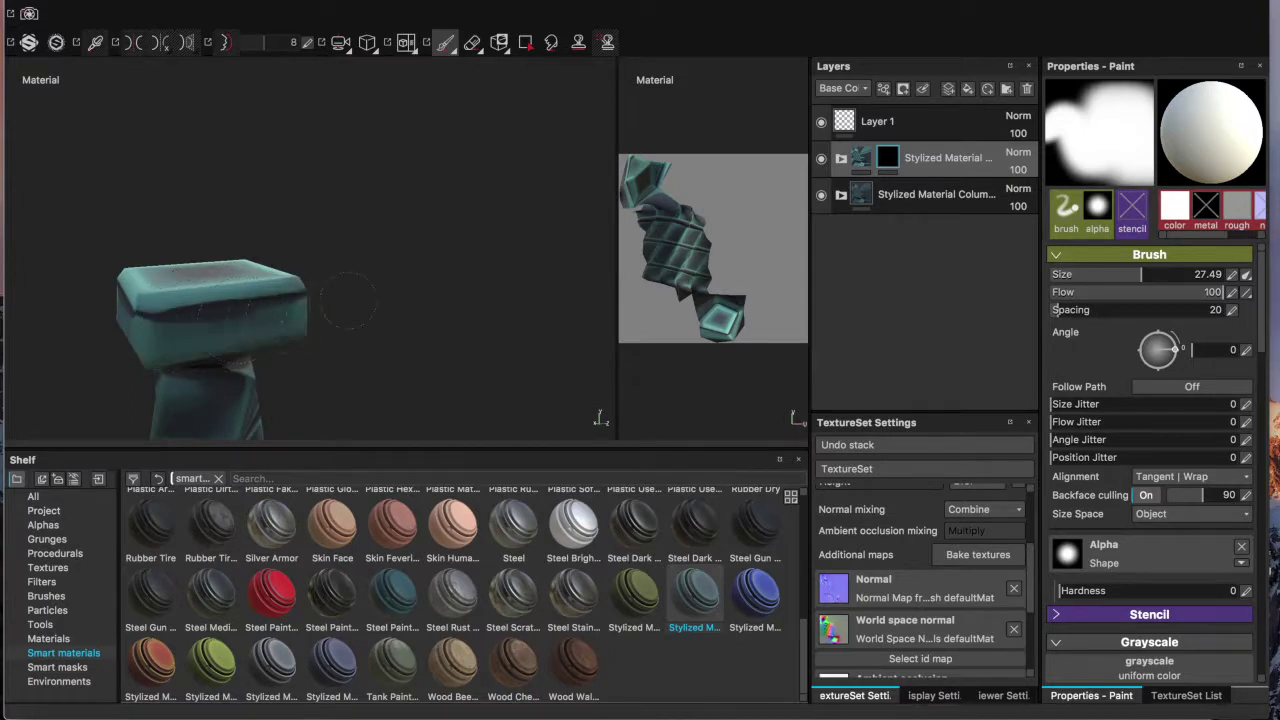
scroll(417, 309, "down", 5)
left_click_drag(417, 309, 484, 236, "alt")
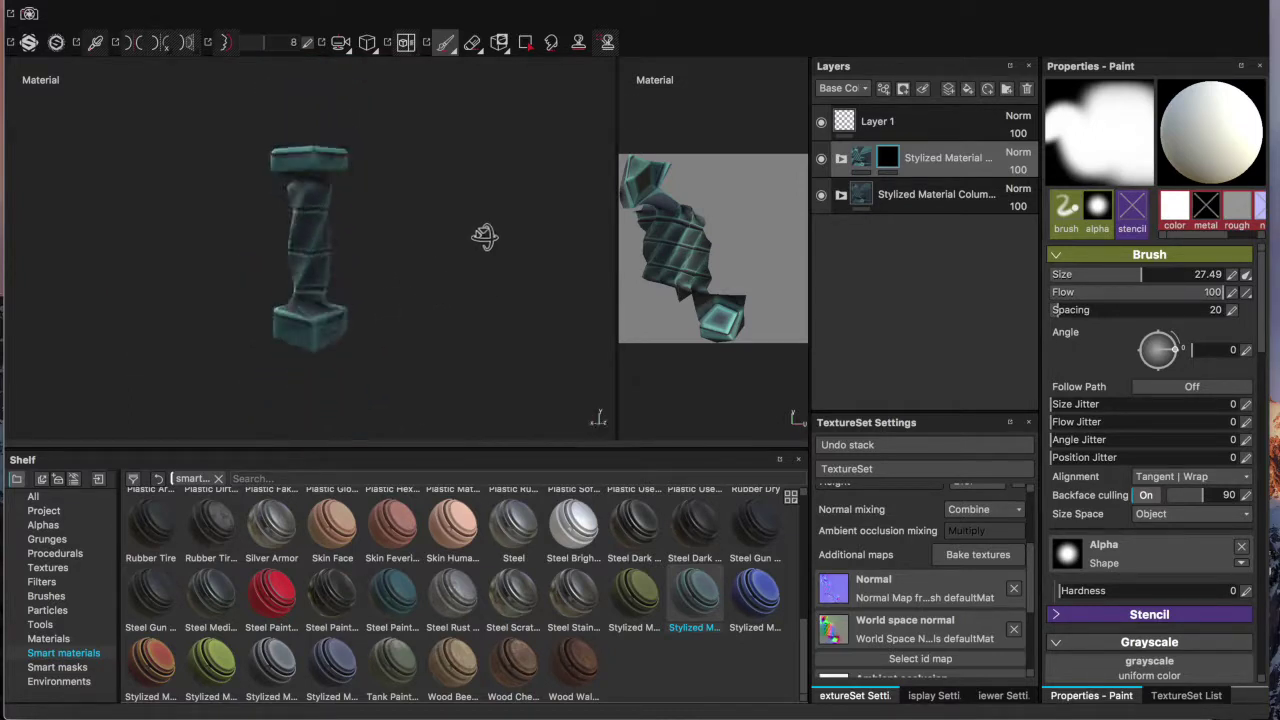